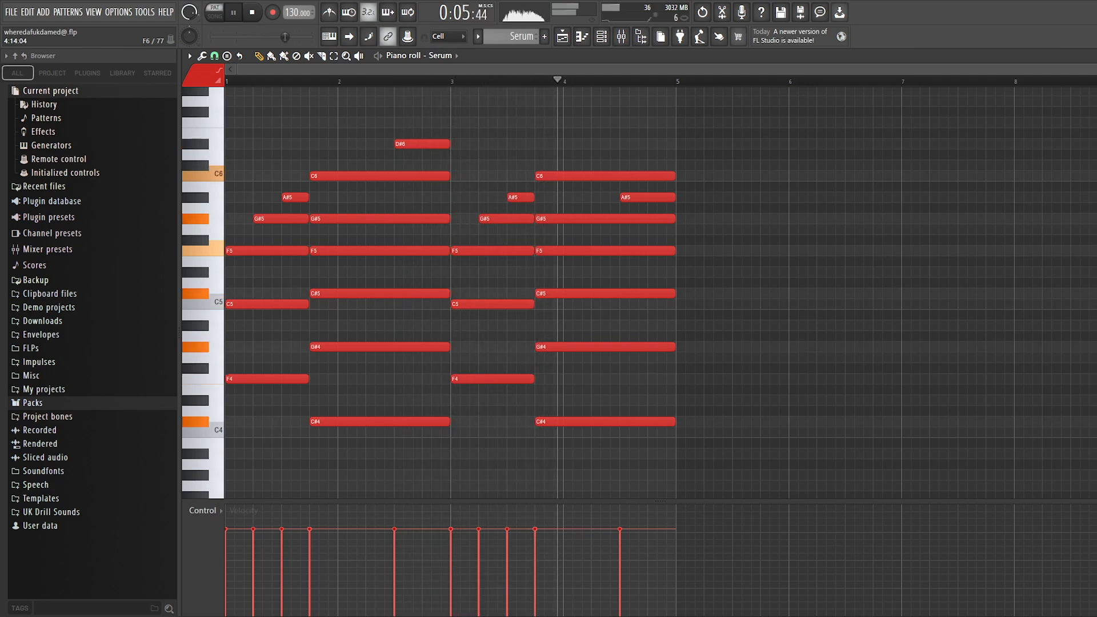
Look over the Serum chord pattern's notes in the piano roll and play back the Serum #2 pattern
key("space")
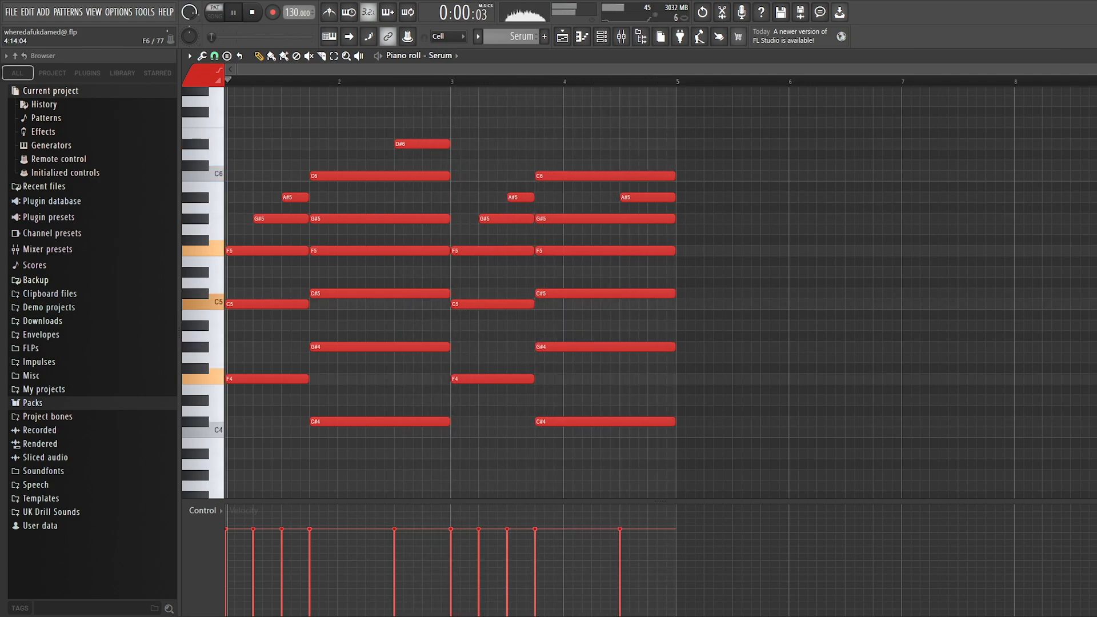
scroll(639, 293, "right", 3)
scroll(639, 293, "down", 1)
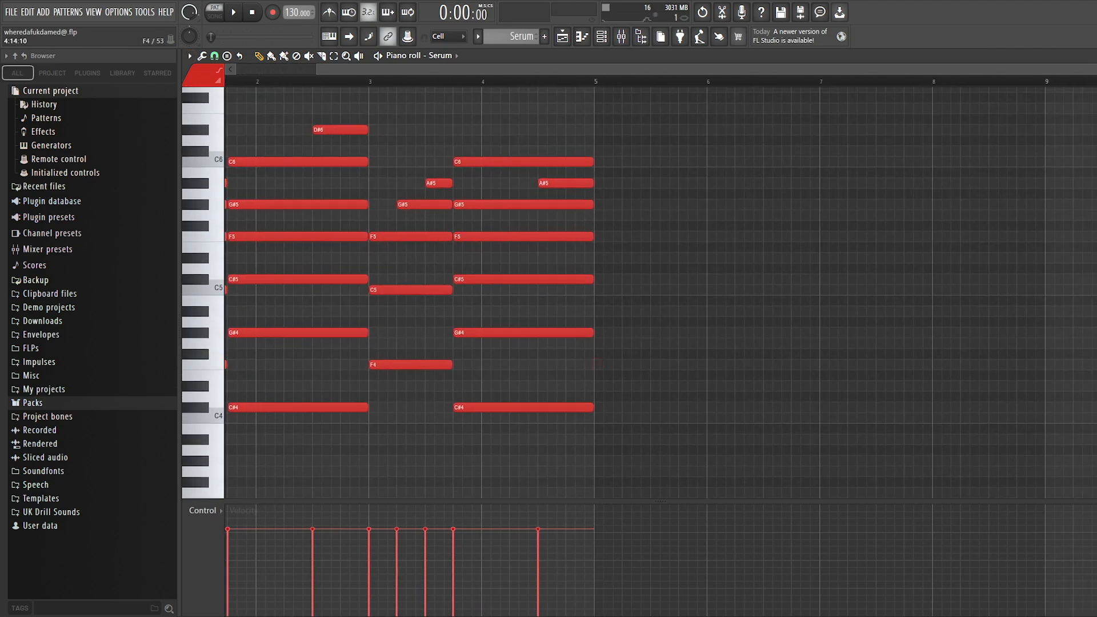
scroll(597, 364, "left", 3)
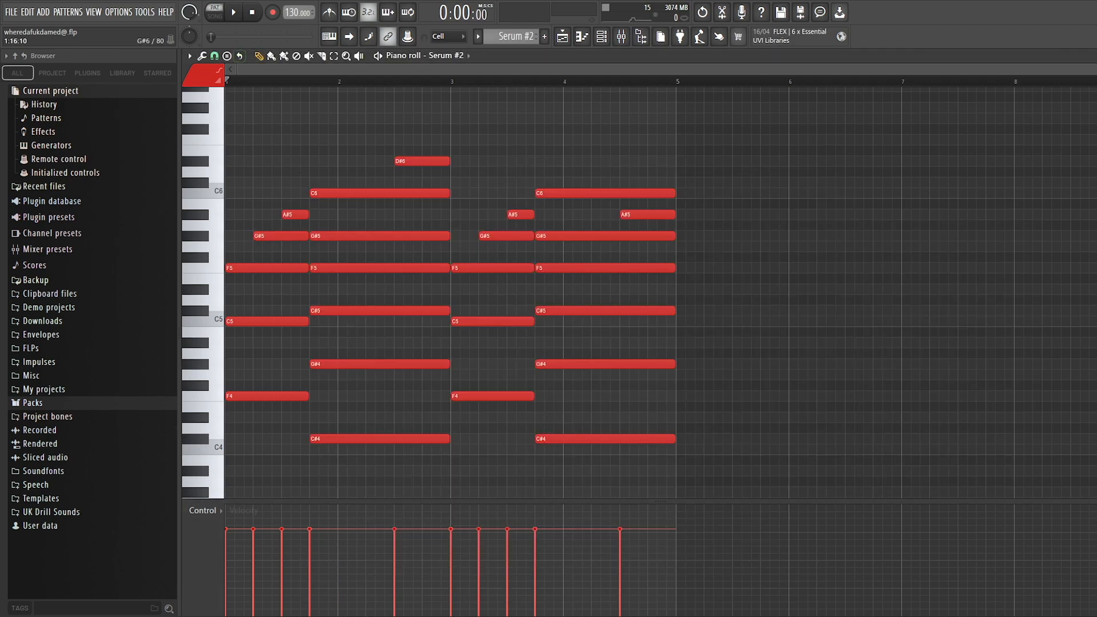
key("space")
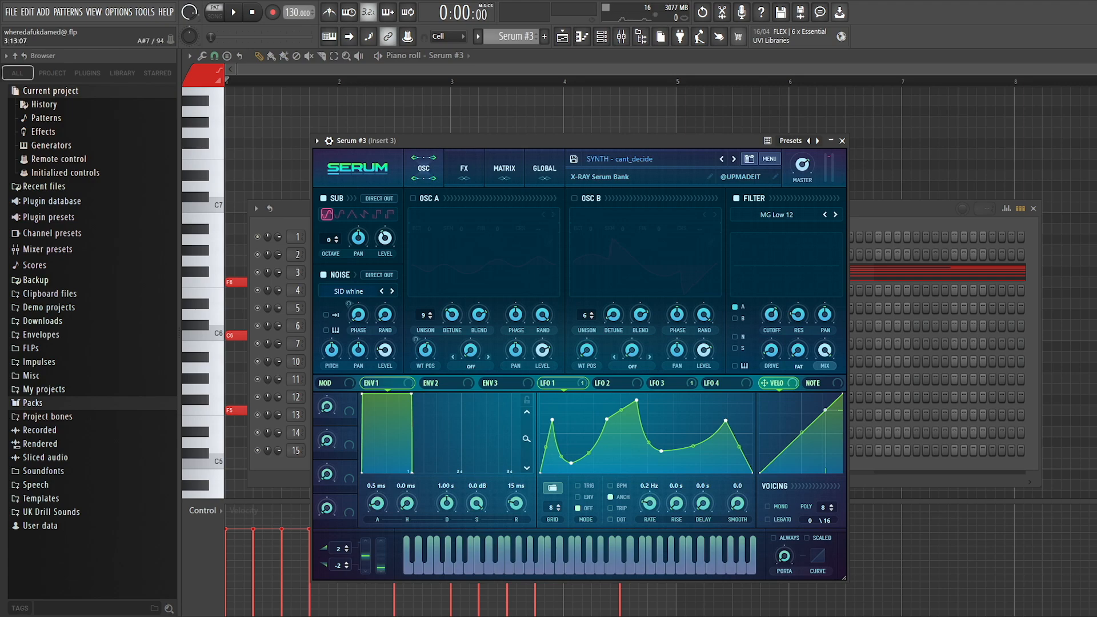
Close the Serum #3 plugin window and play back its chord pattern in the piano roll
key("F12")
scroll(593, 293, "down", 1)
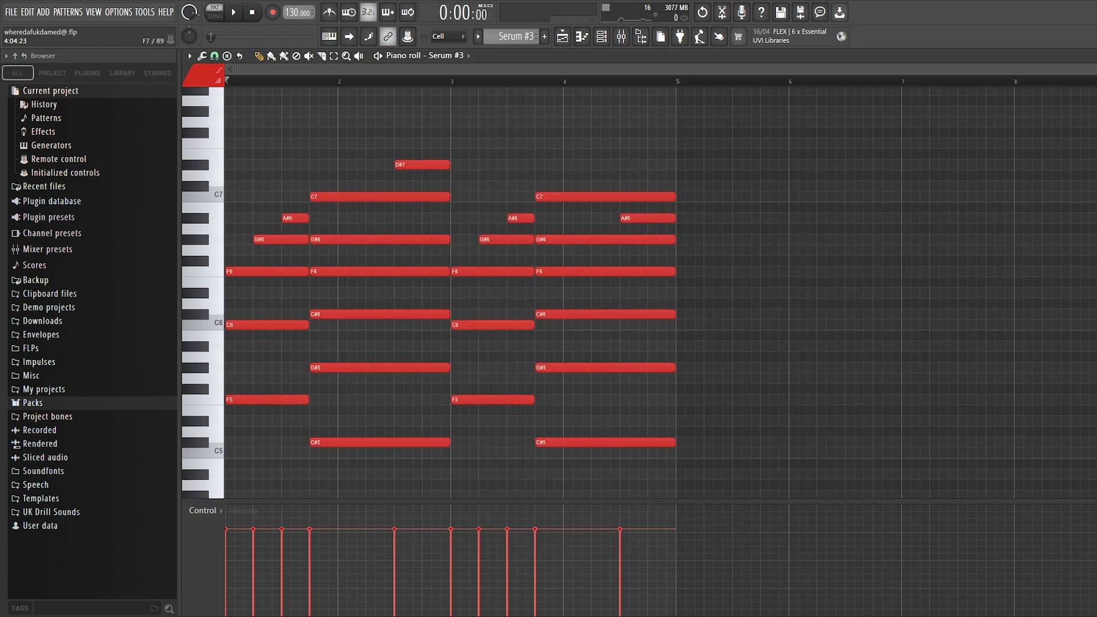
key("space")
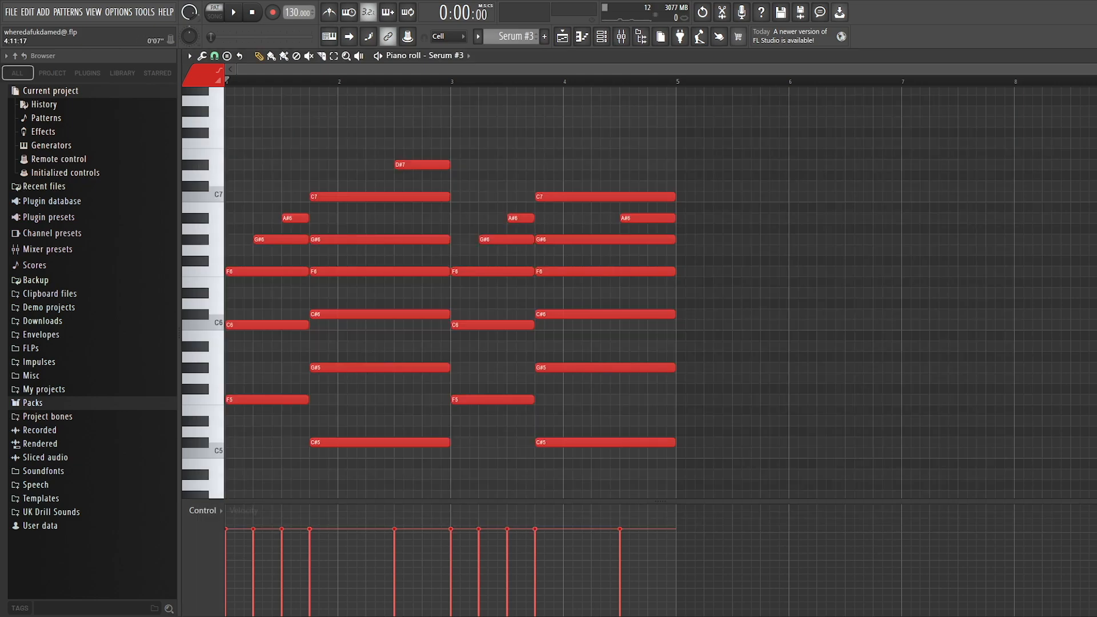
key("space")
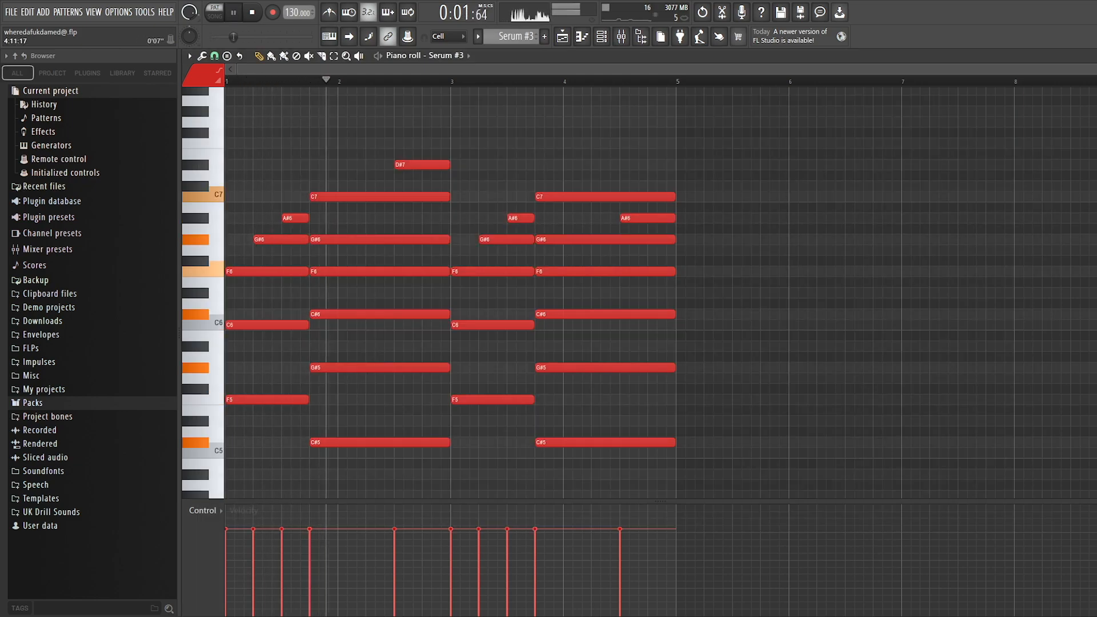
key("space")
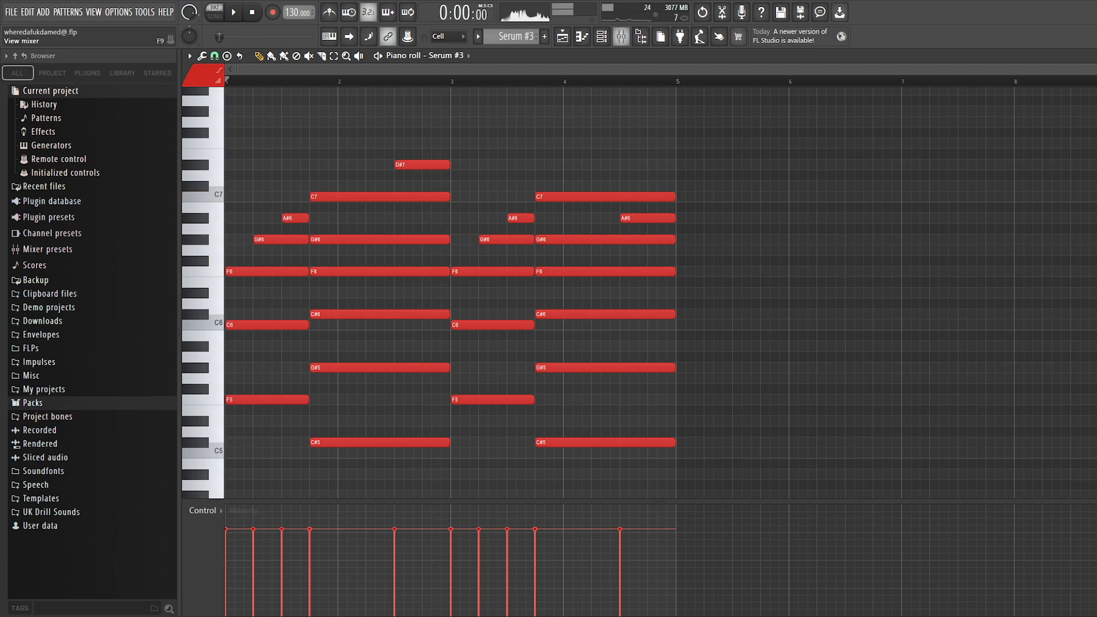
key("F9")
key("F9")
key("space")
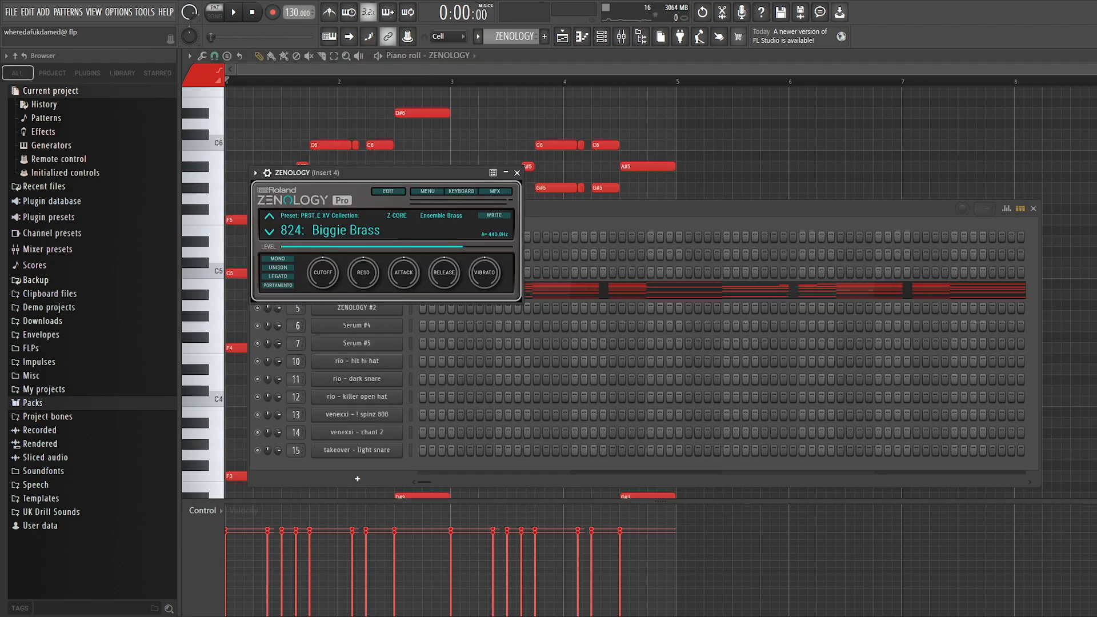
Examine the ZENOLOGY Biggie Brass notes across all four bars in the piano roll and play the pattern back
left_click(502, 134)
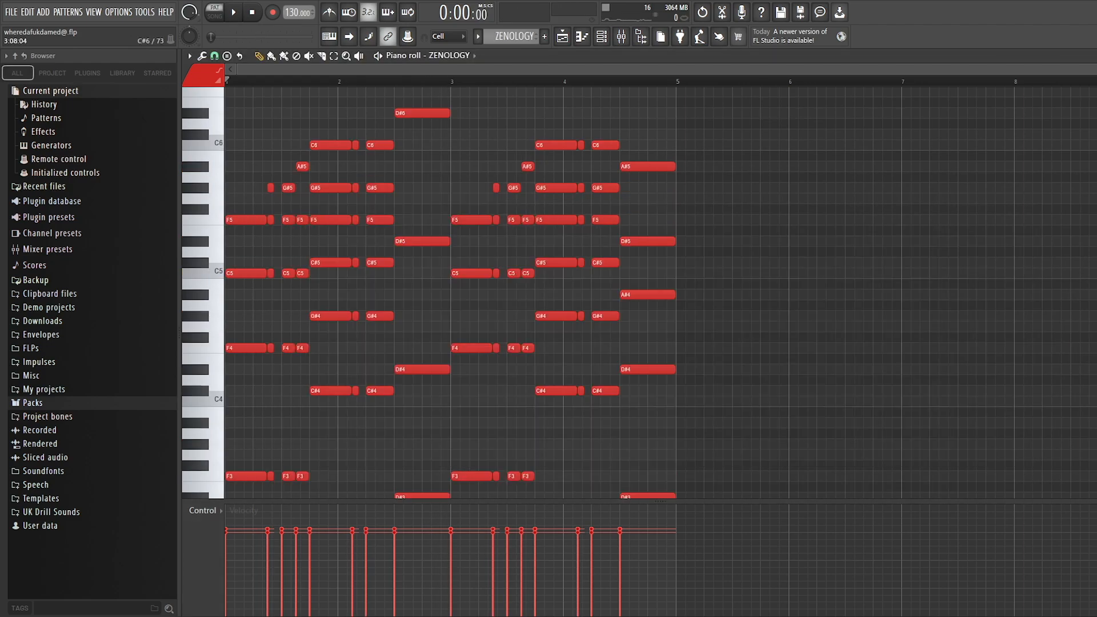
scroll(502, 134, "up", 2)
scroll(434, 189, "left", 2)
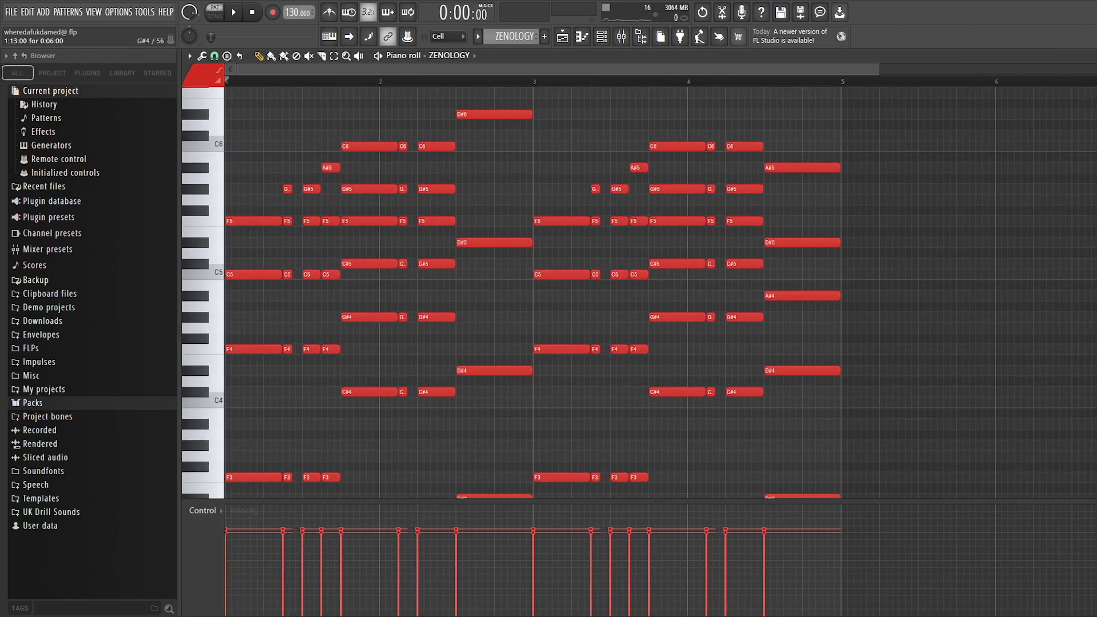
scroll(355, 257, "up", 2)
scroll(457, 332, "left", 1)
scroll(476, 357, "down", 1)
scroll(414, 325, "down", 1)
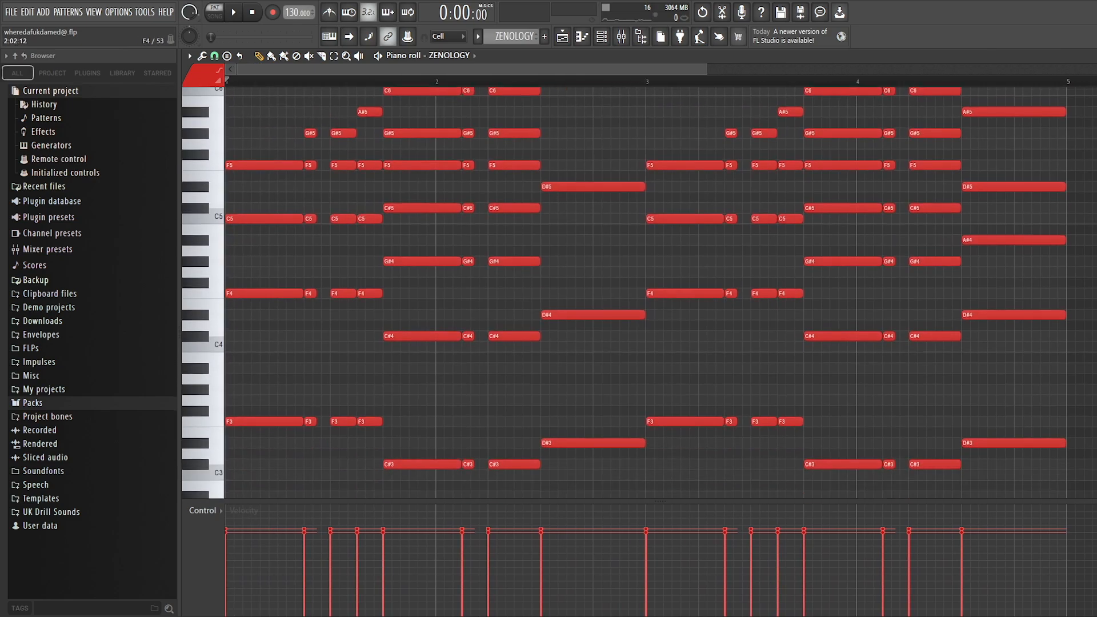
left_click_drag(1025, 478, 227, 384)
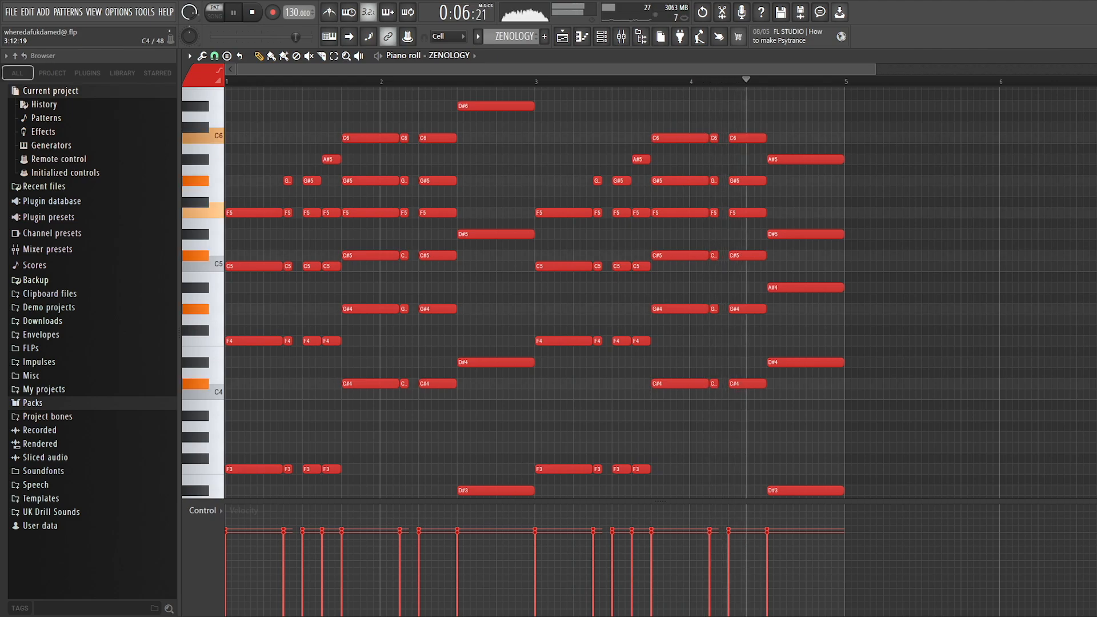
key("space")
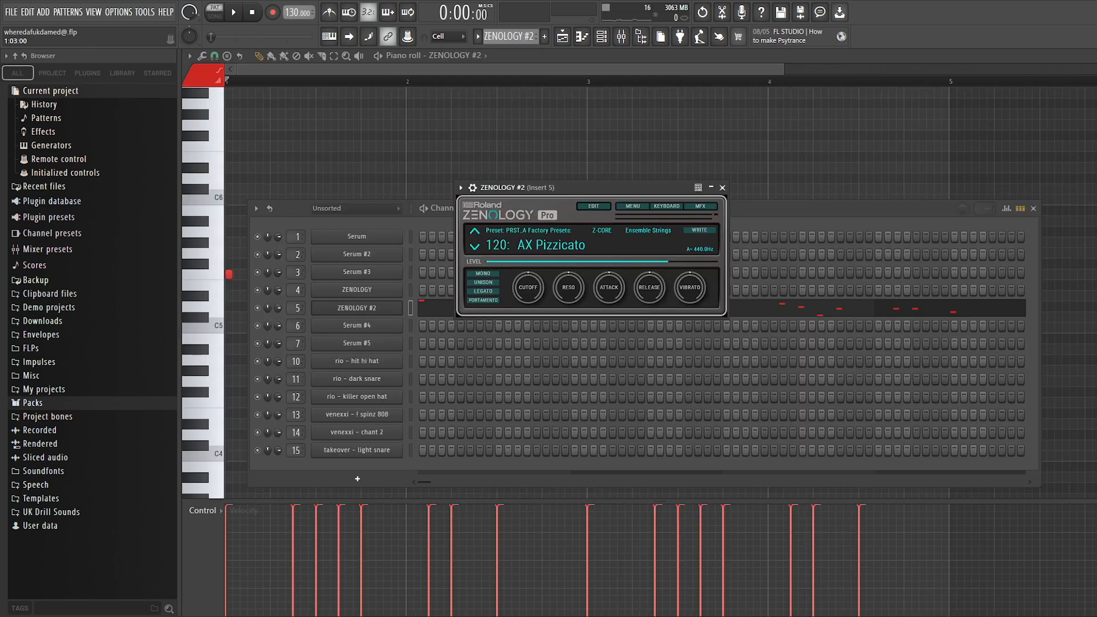
Close the ZENOLOGY #2 AX Pizzicato plugin window, view the pattern's short notes and play them back
left_click(410, 165)
scroll(485, 153, "down", 4)
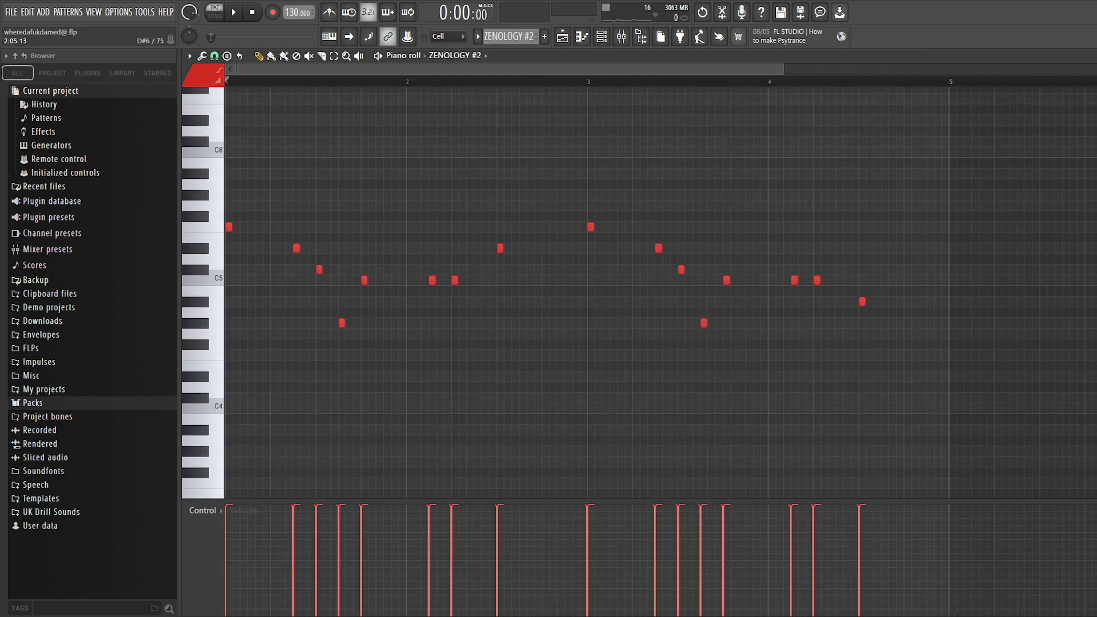
scroll(560, 141, "up", 1)
key("space")
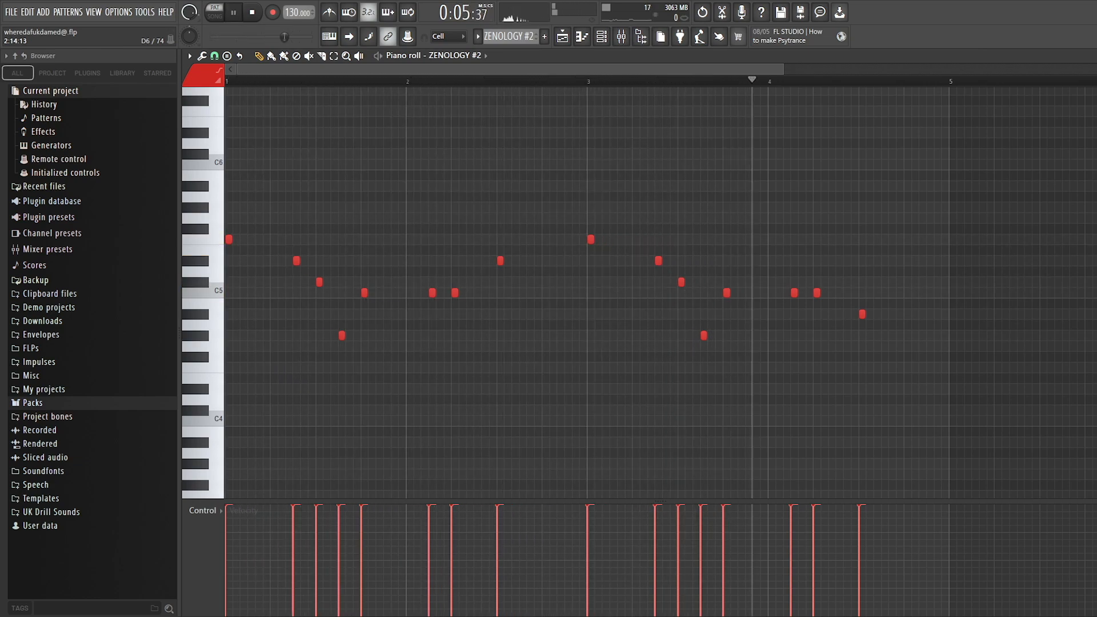
key("space")
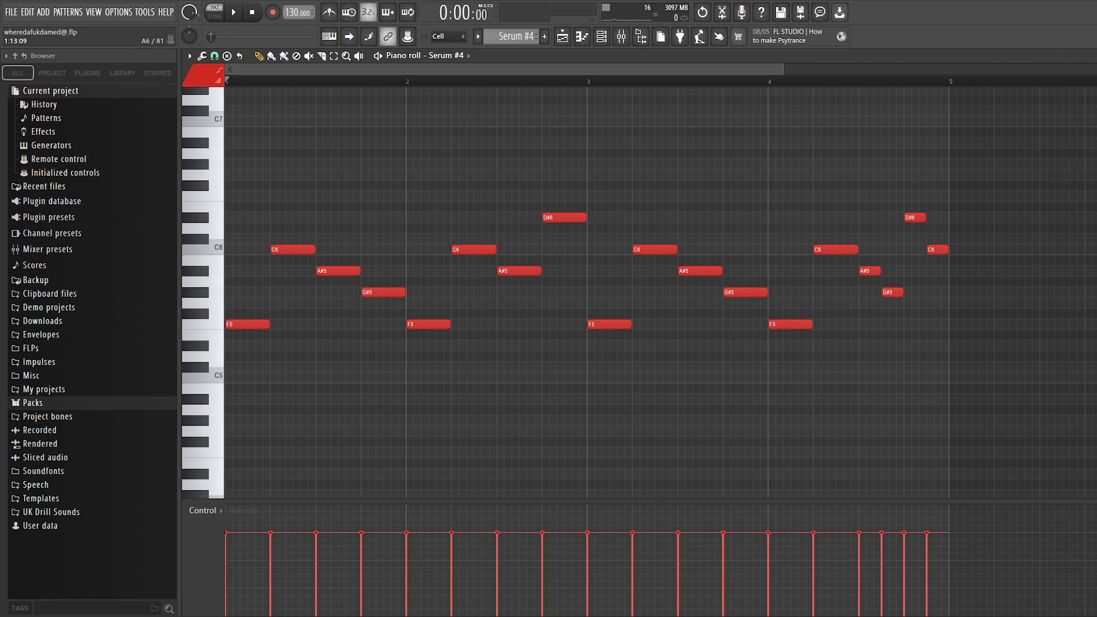
View the Serum #4 melody in the piano roll and play it back
scroll(366, 153, "up", 1)
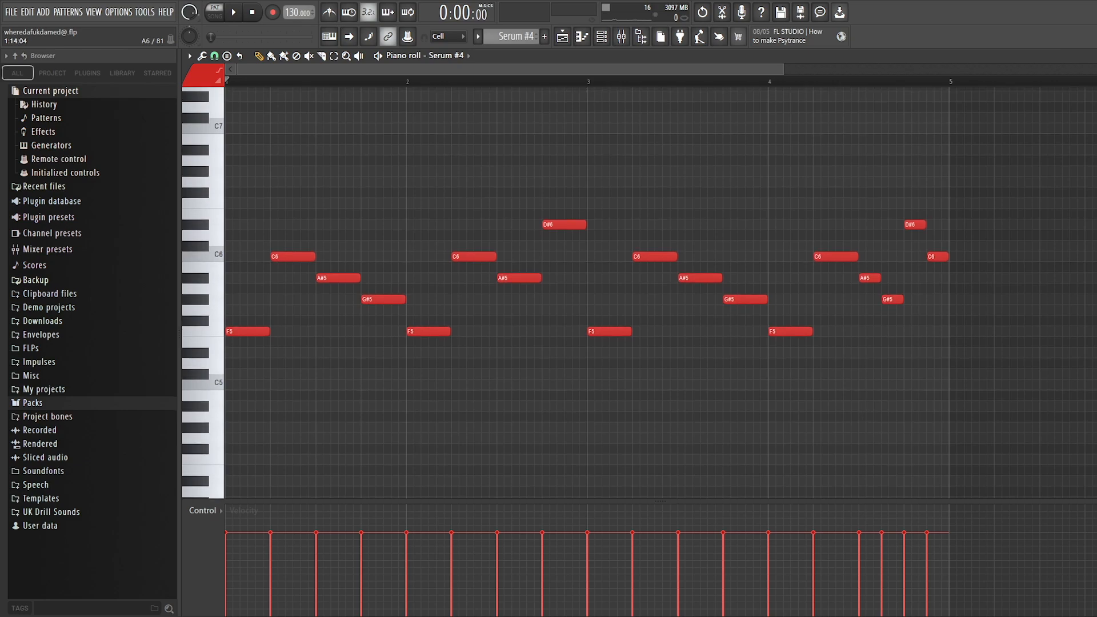
key("space")
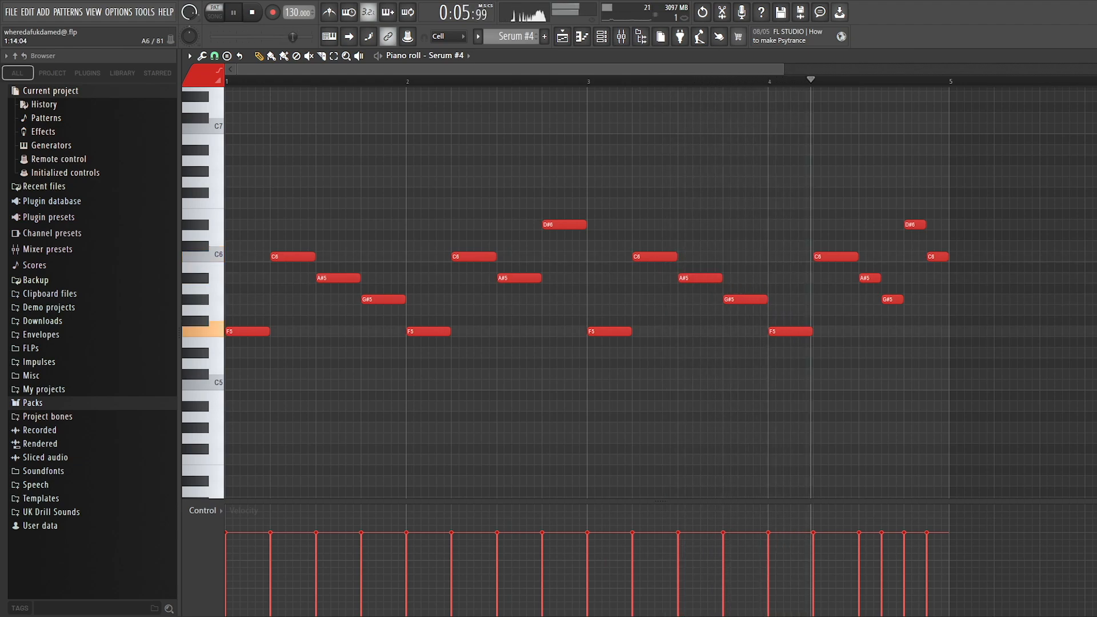
key("space")
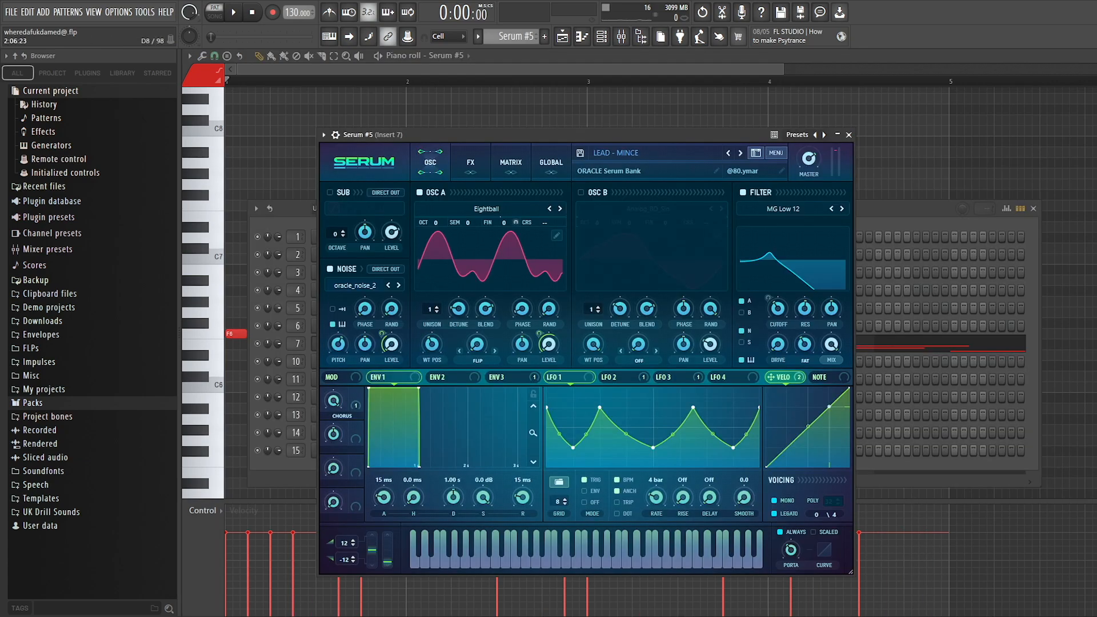
Close the Serum #5 plugin window and play back its lead melody in the piano roll
left_click(548, 109)
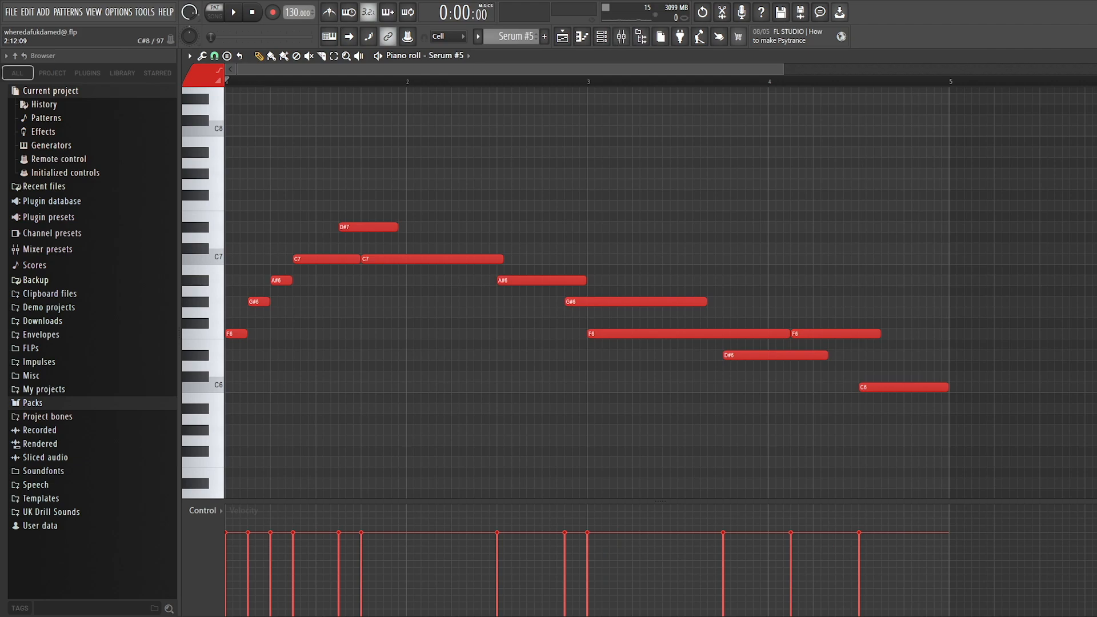
key("space")
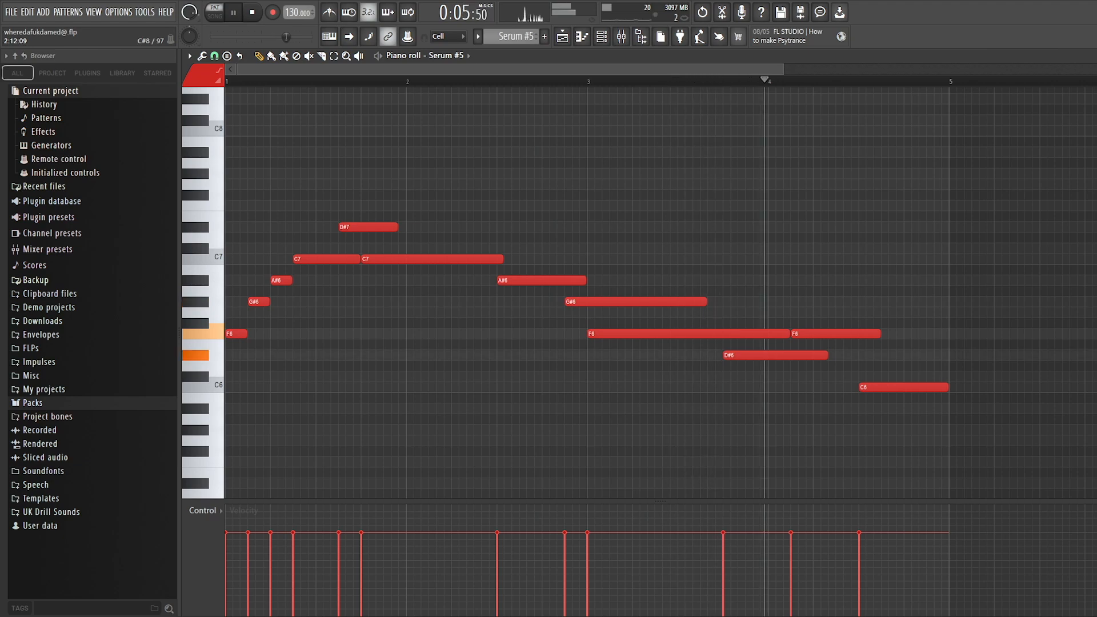
key("space")
Inspect the Fruity parametric EQ 2 curve on mixer Insert 7, and close the EQ window
key("F9")
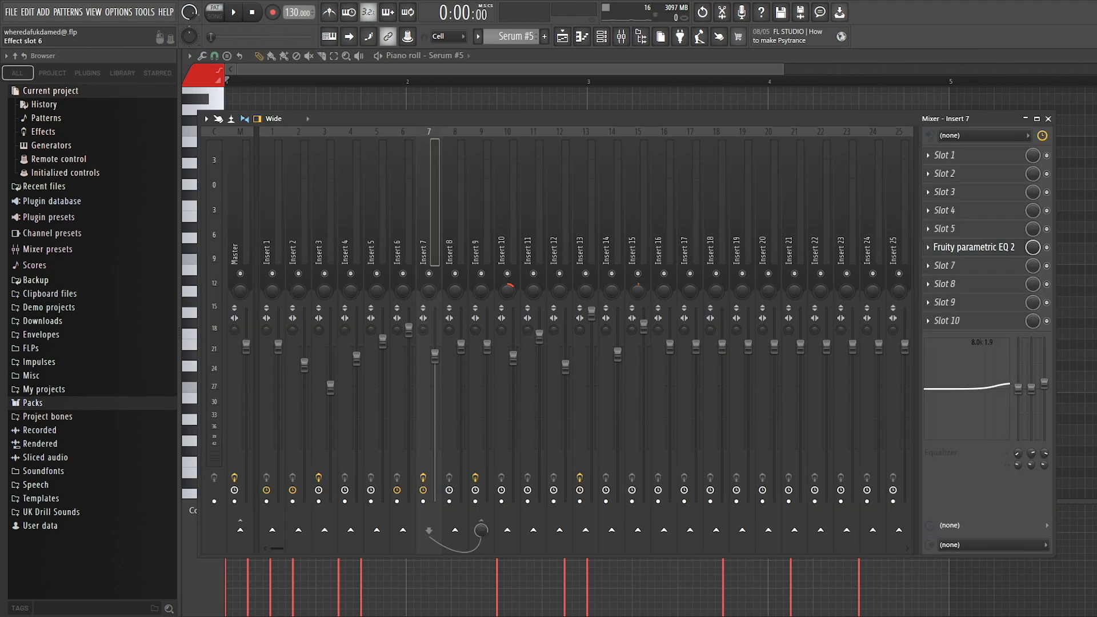
left_click(974, 247)
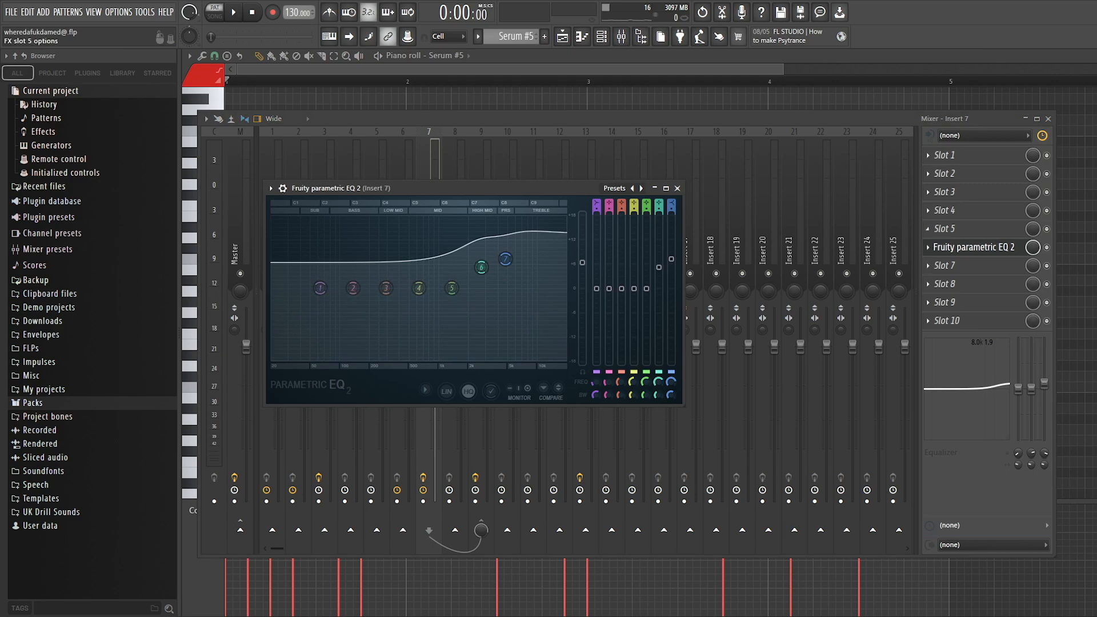
key("Escape")
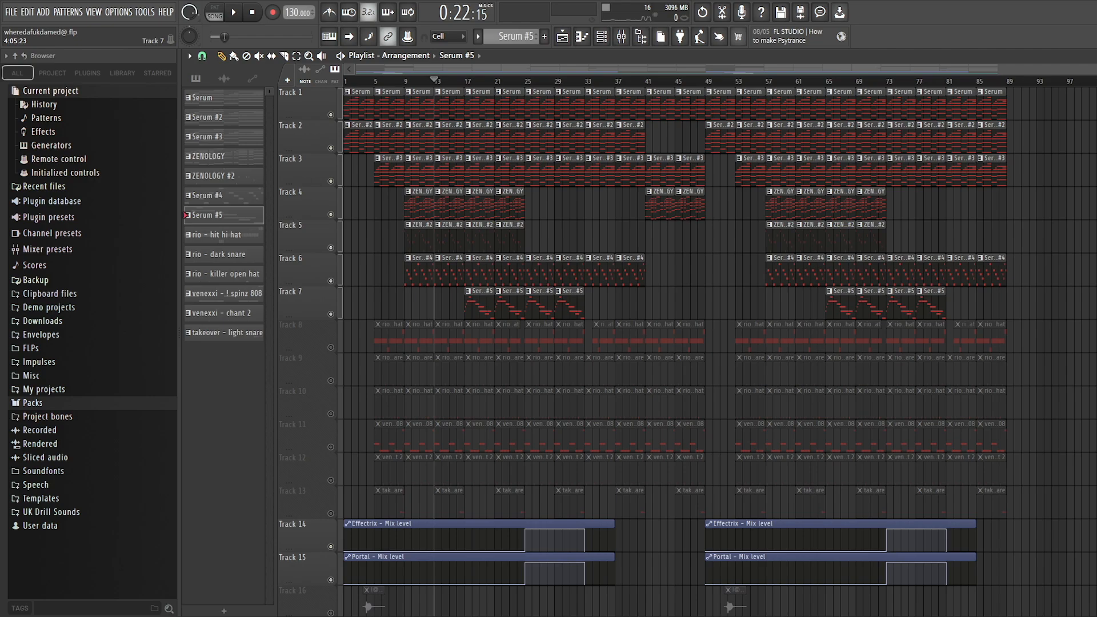
Play the playlist arrangement, and open the rio - hit hi hat sampler to audition its sample
key("space")
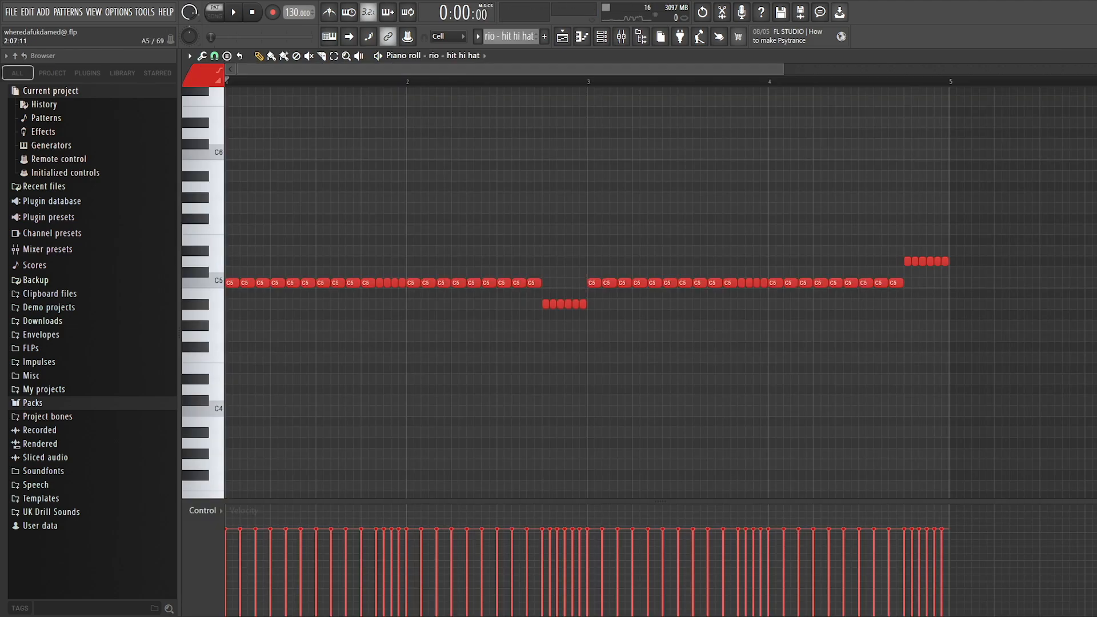
key("F6")
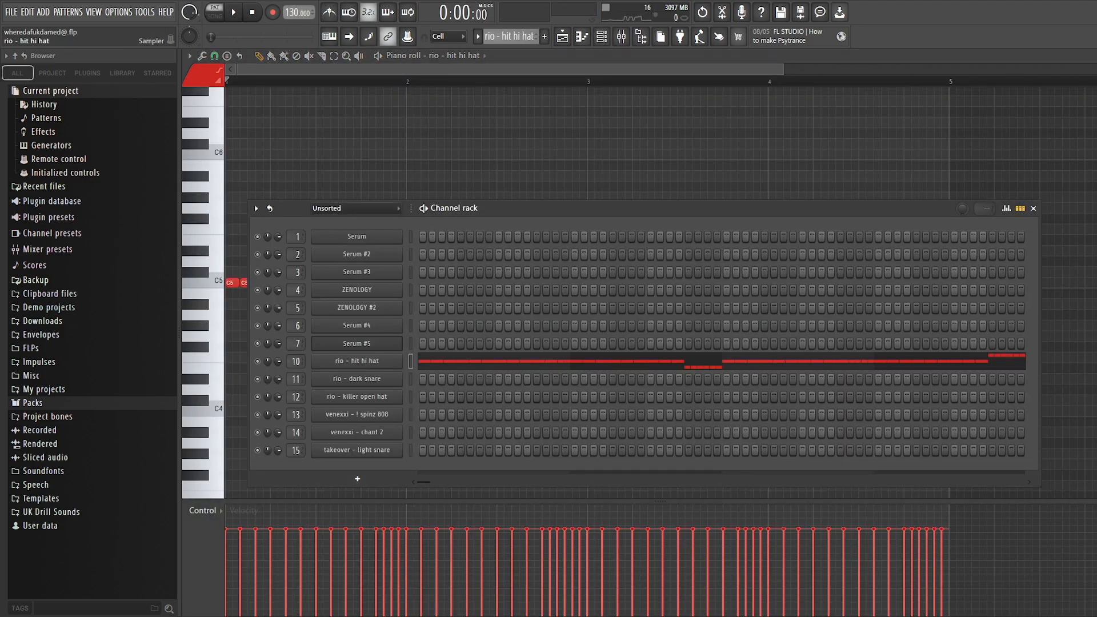
left_click(356, 361)
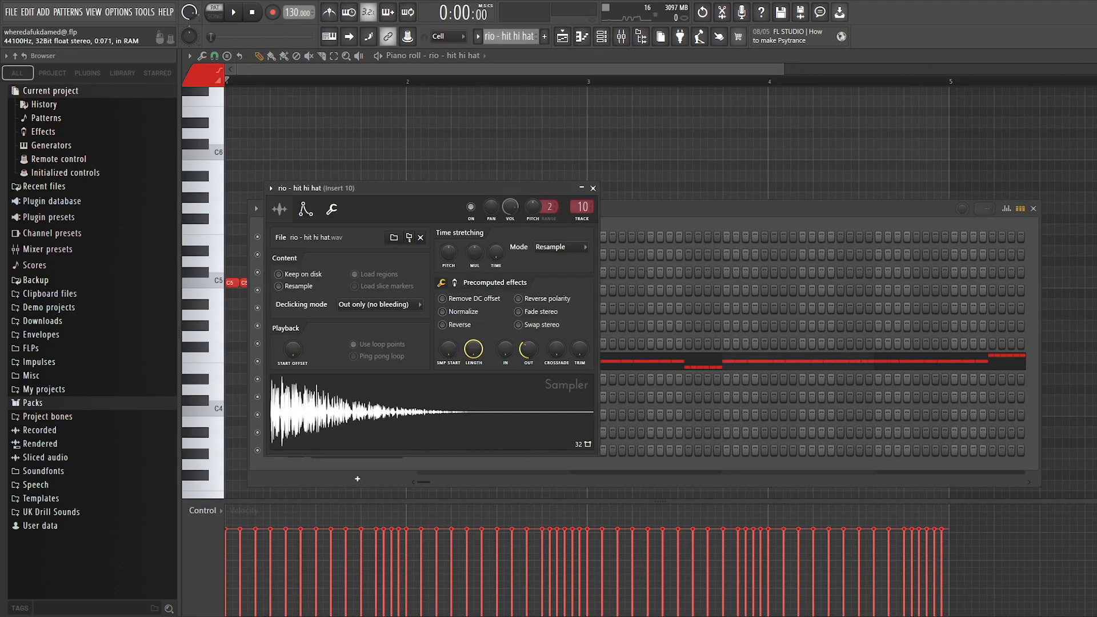
left_click(355, 405)
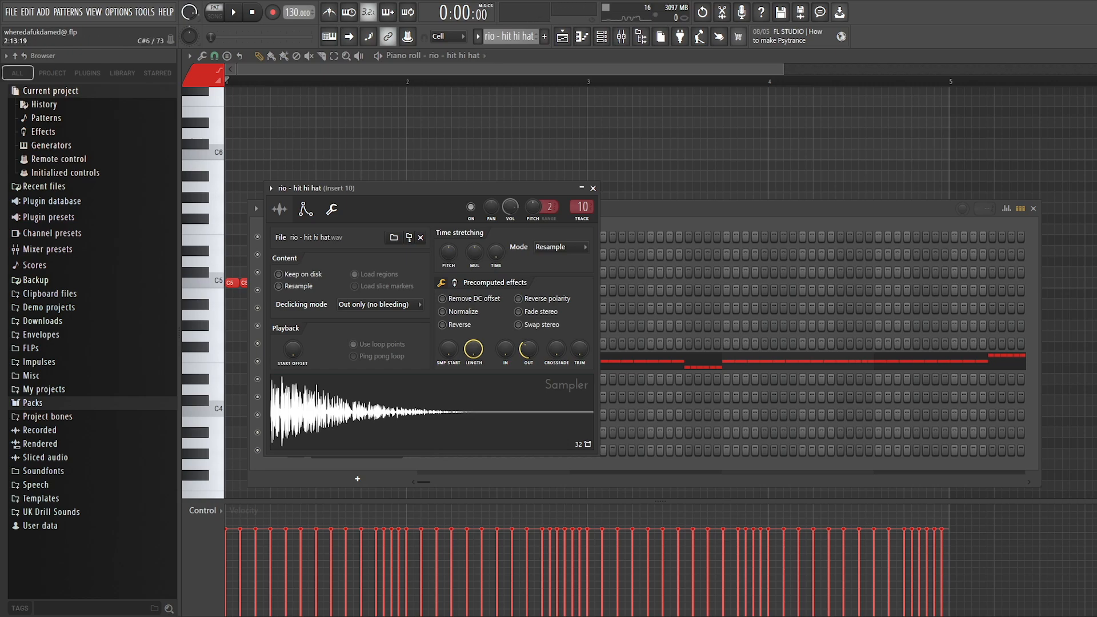
Lay out eight evenly spaced C5 hi-hat notes across bar 5 of the rio - hit hi hat piano roll and play them back
key("F7")
scroll(317, 229, "up", 3)
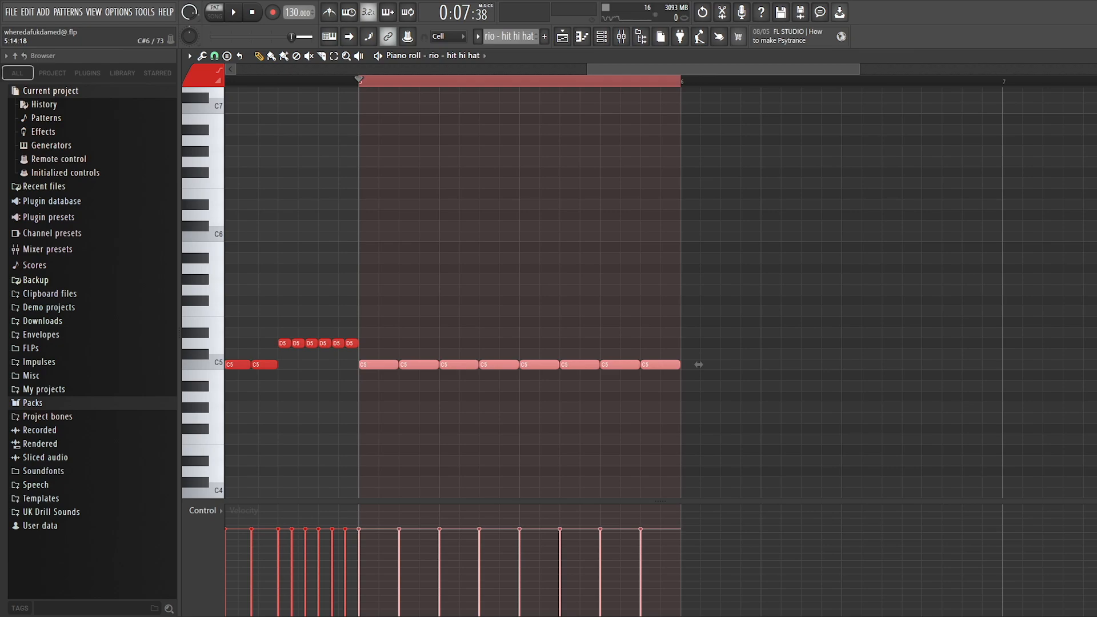
key("space")
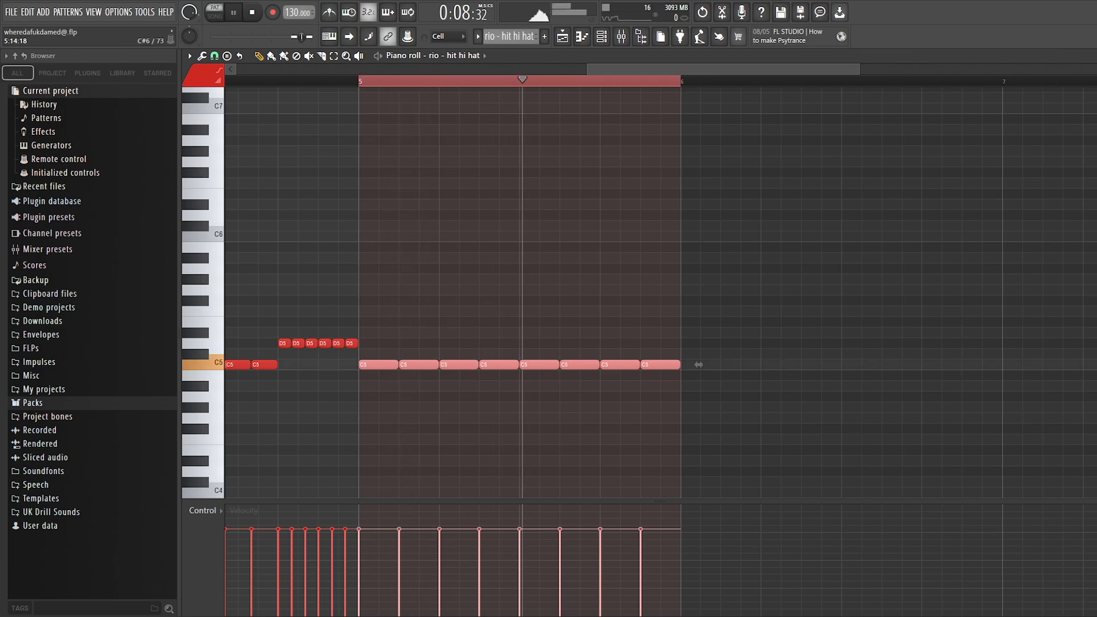
key("space")
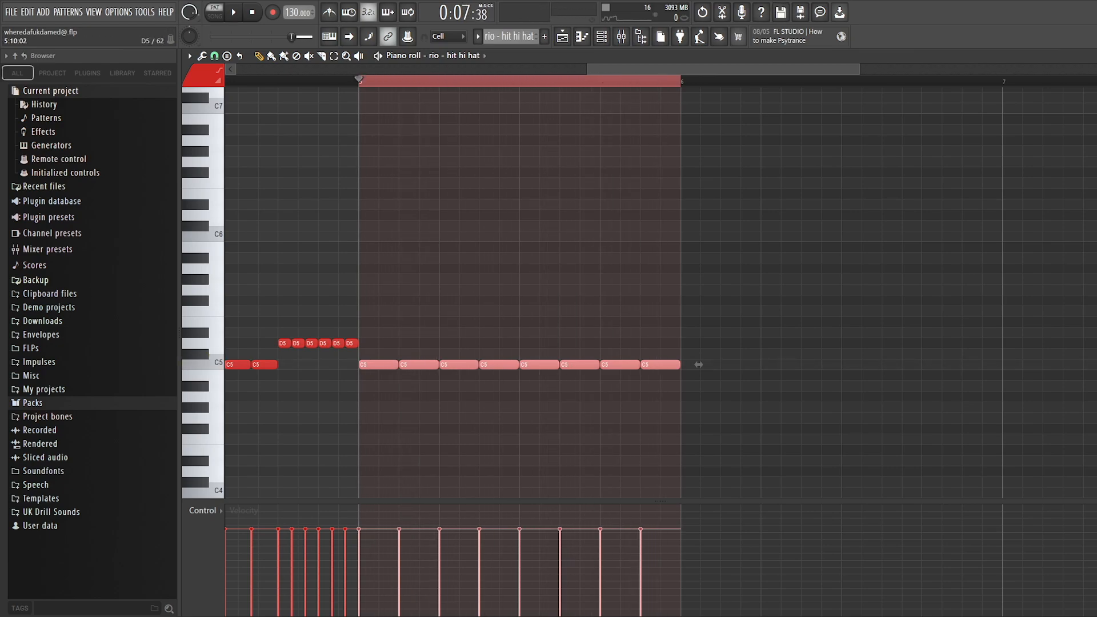
Delete the last five C5 hi-hat notes in bar 5 and select the first three
left_click(496, 333, "ctrl")
right_click(499, 365)
scroll(460, 366, "up", 3)
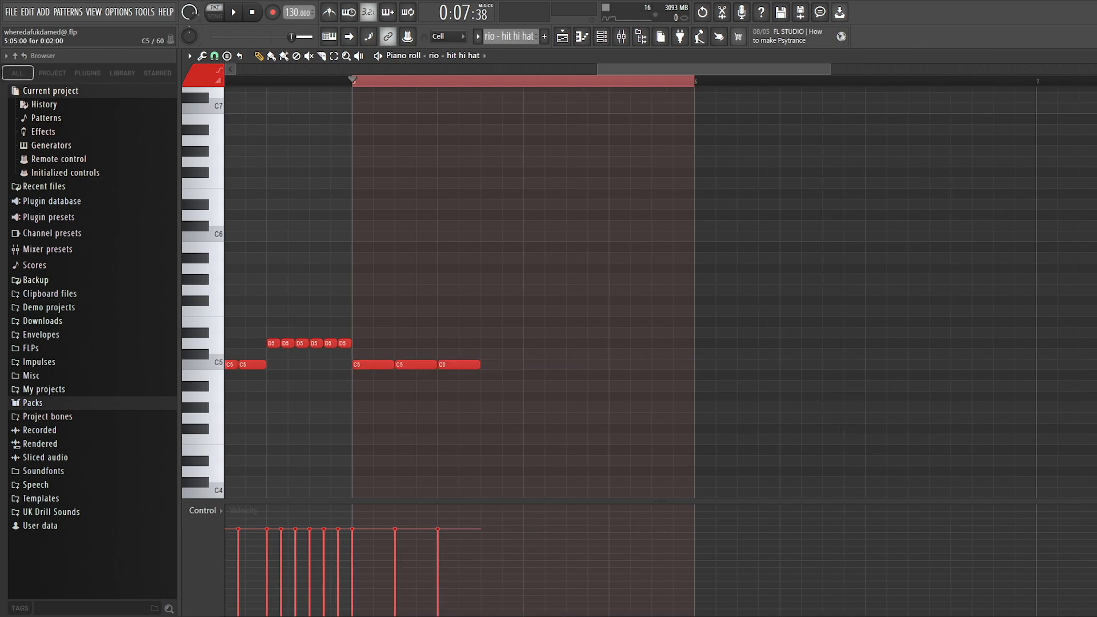
left_click_drag(476, 401, 343, 361)
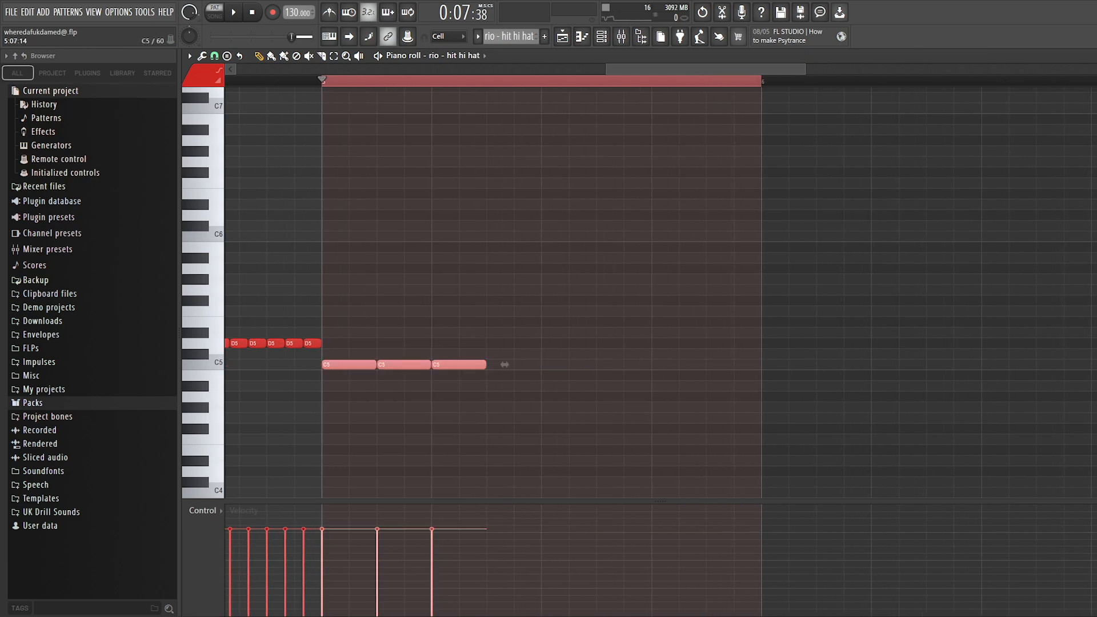
scroll(504, 365, "down", 1)
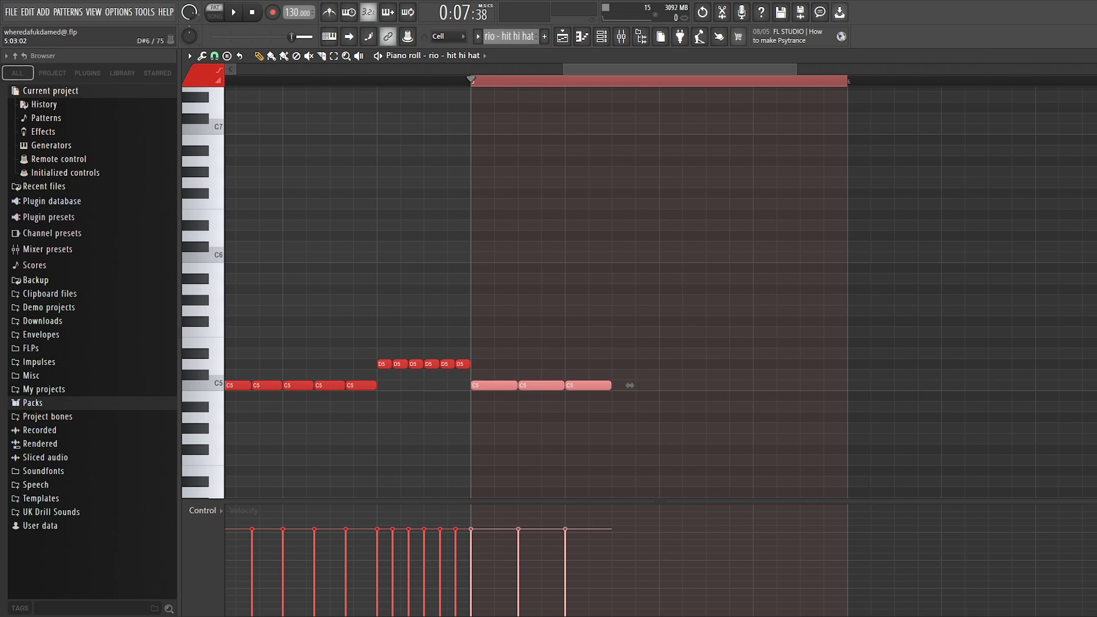
scroll(598, 403, "down", 2)
key("ctrl+b")
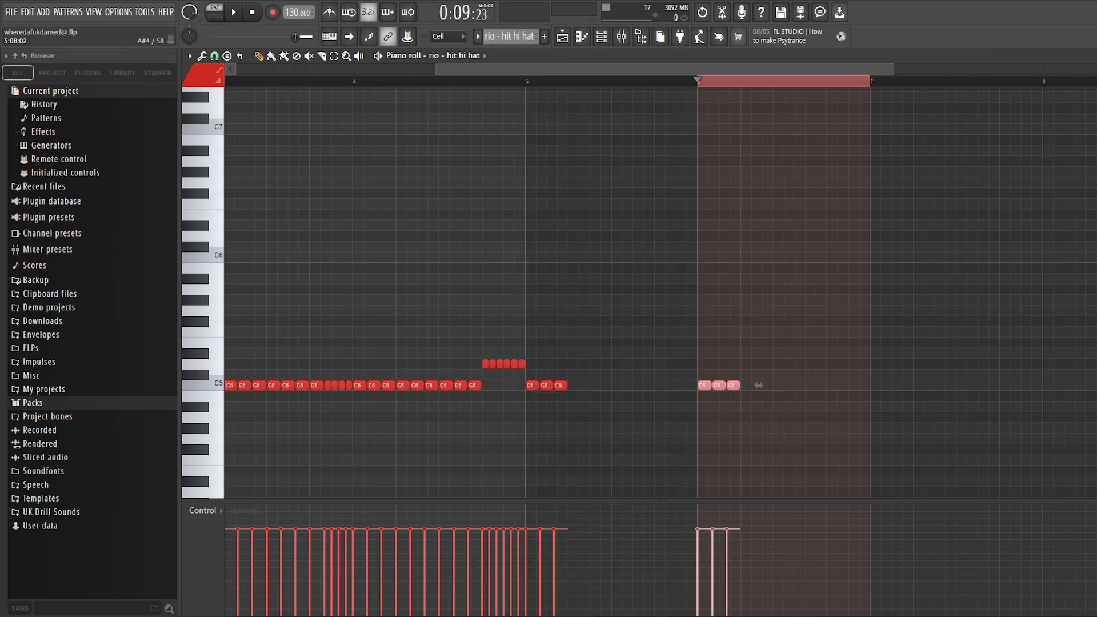
right_click(704, 386)
Fill bar 5 with C5 hi-hat notes by duplicating the first three notes three times, and play back the bar
left_click_drag(577, 401, 536, 380)
key("ctrl+b")
key("ctrl+b")
key("ctrl+b")
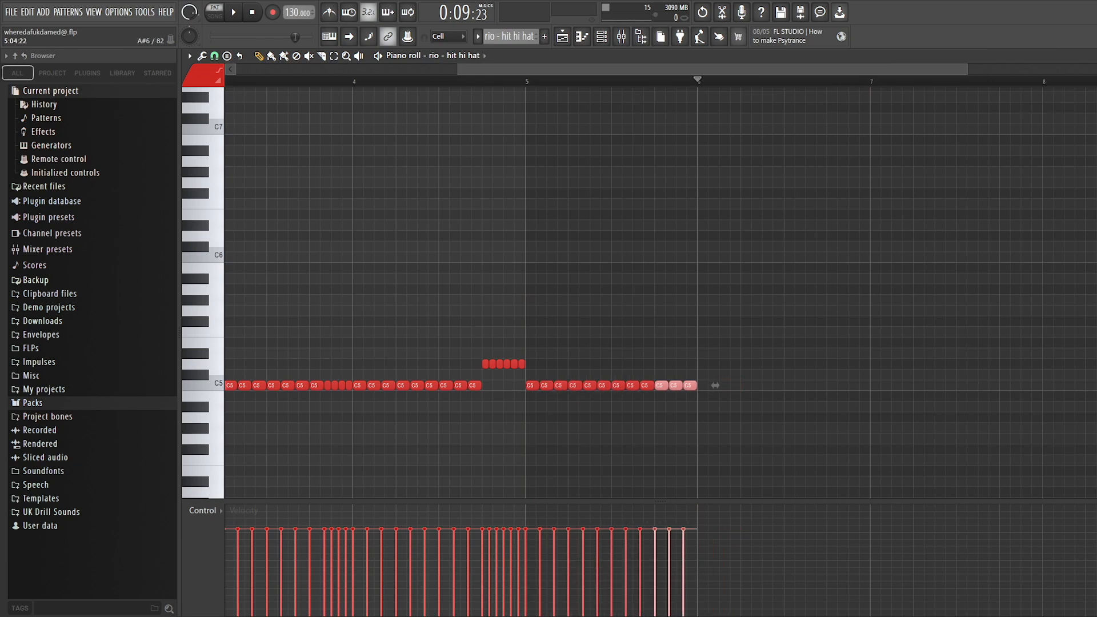
left_click_drag(524, 81, 697, 81)
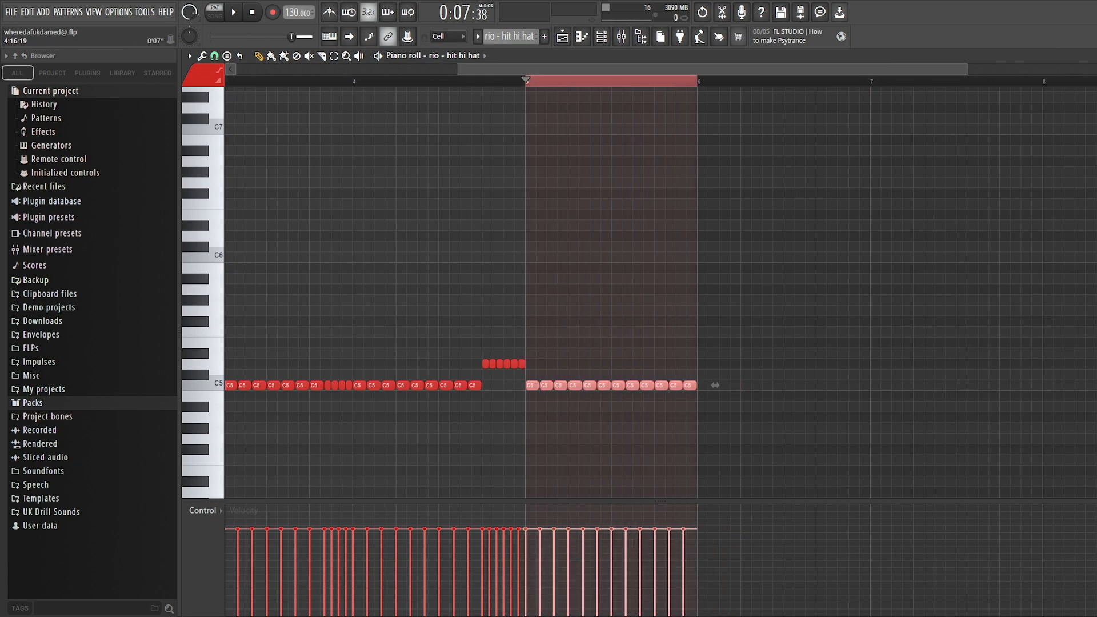
key("space")
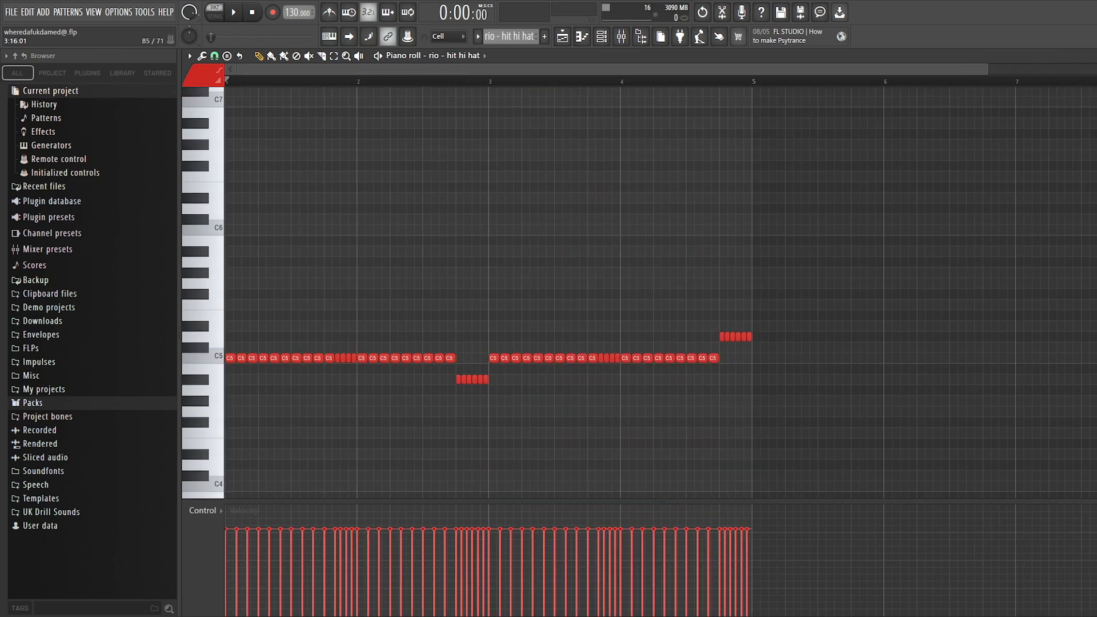
Play the rio - hit hi hat, rio - killer open hat and venexxi - chant 2 piano roll patterns
key("space")
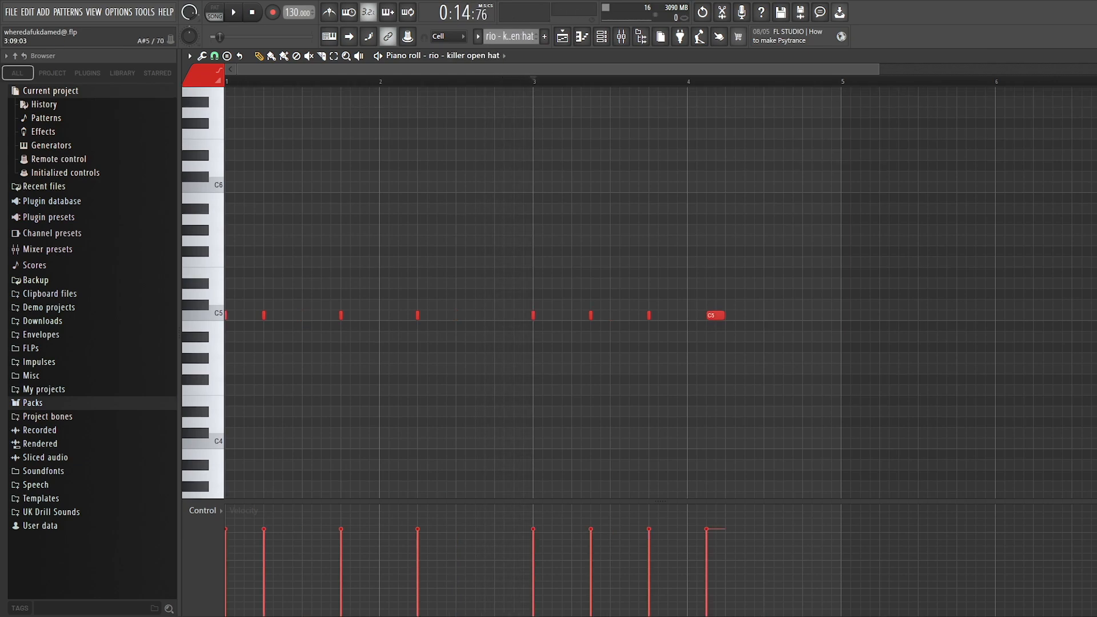
key("space")
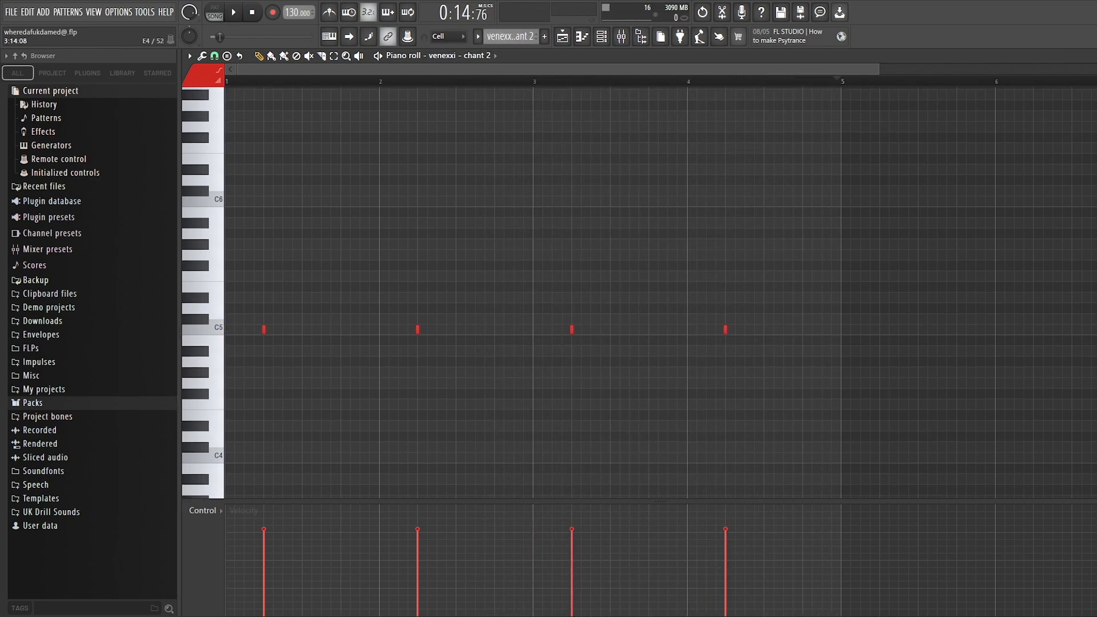
scroll(657, 285, "down", 1)
key("space")
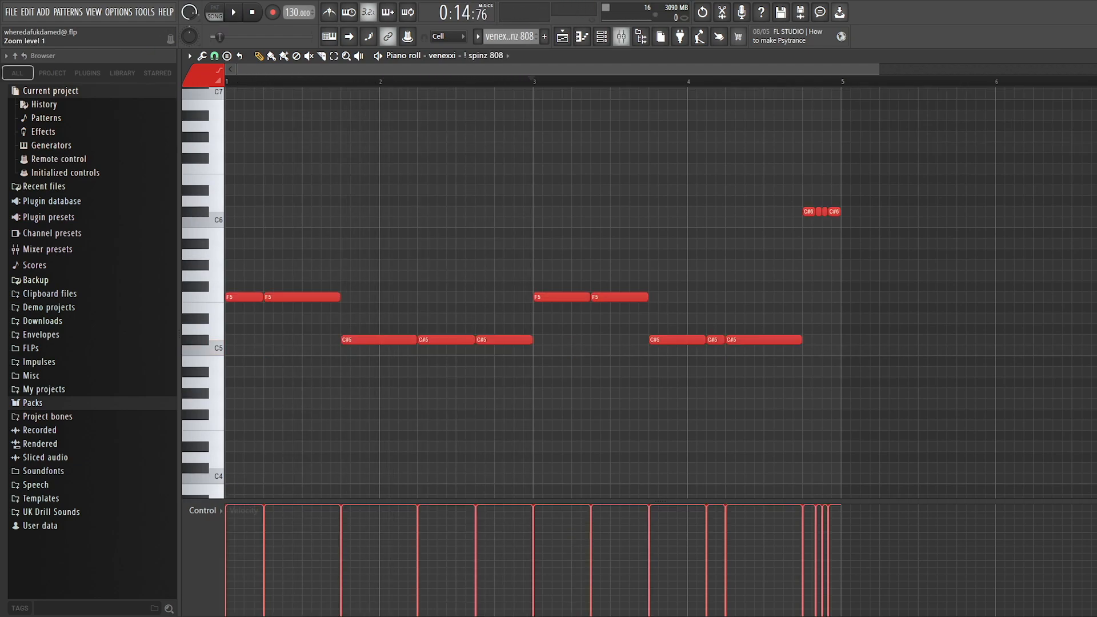
Inspect the Fruity Fast Dist settings on mixer Insert 13, close the mixer and play the venexxi - ! spinz 808 pattern
key("F9")
left_click(960, 246)
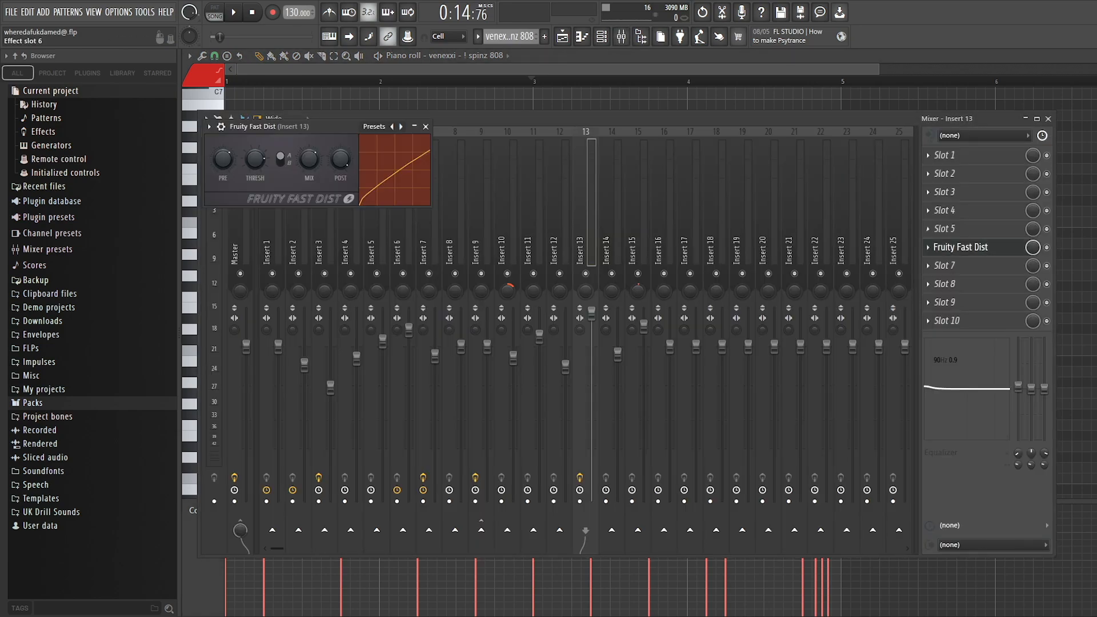
key("Escape")
key("F9")
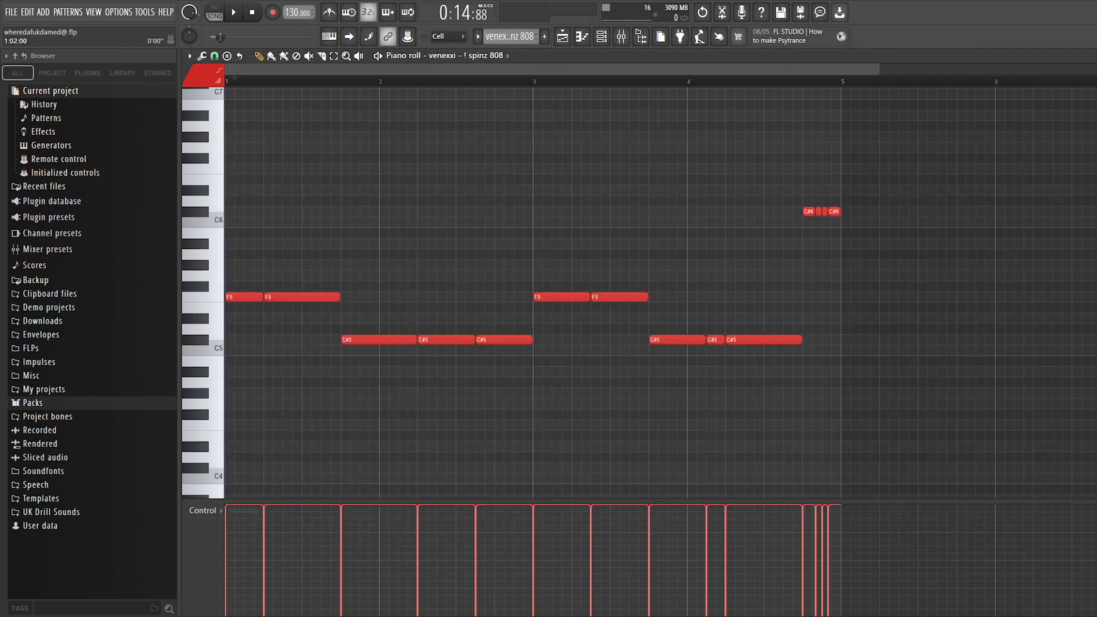
key("space")
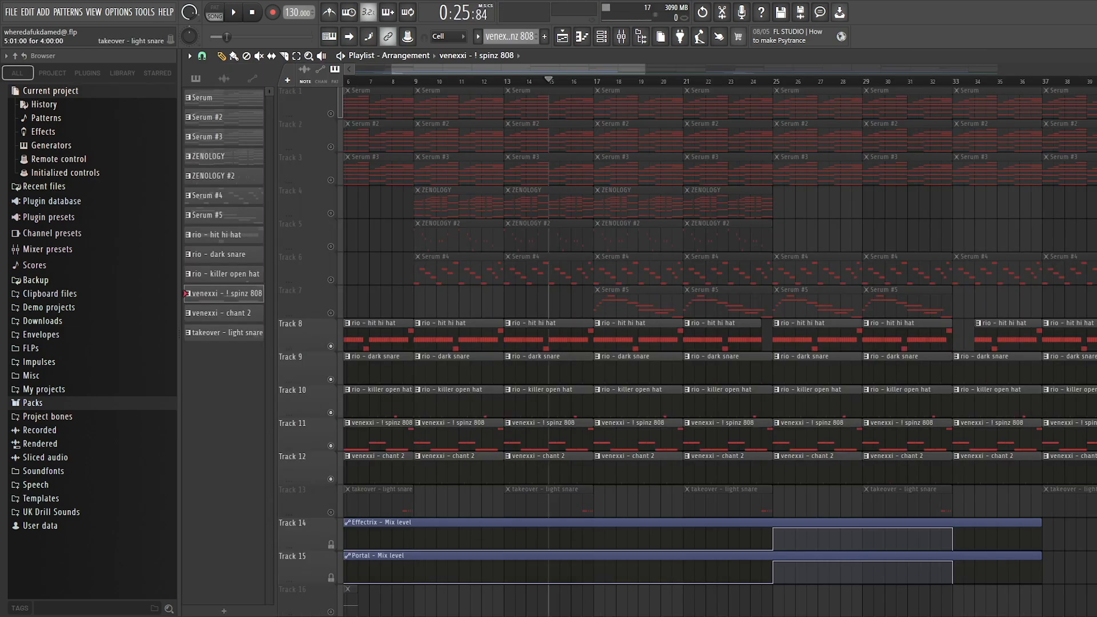
Unmute playlist Track 13, and open the takeover - light snare pattern in the piano roll to play it
left_click(331, 513)
double_click(377, 502)
key("space")
left_click_drag(604, 414, 562, 418)
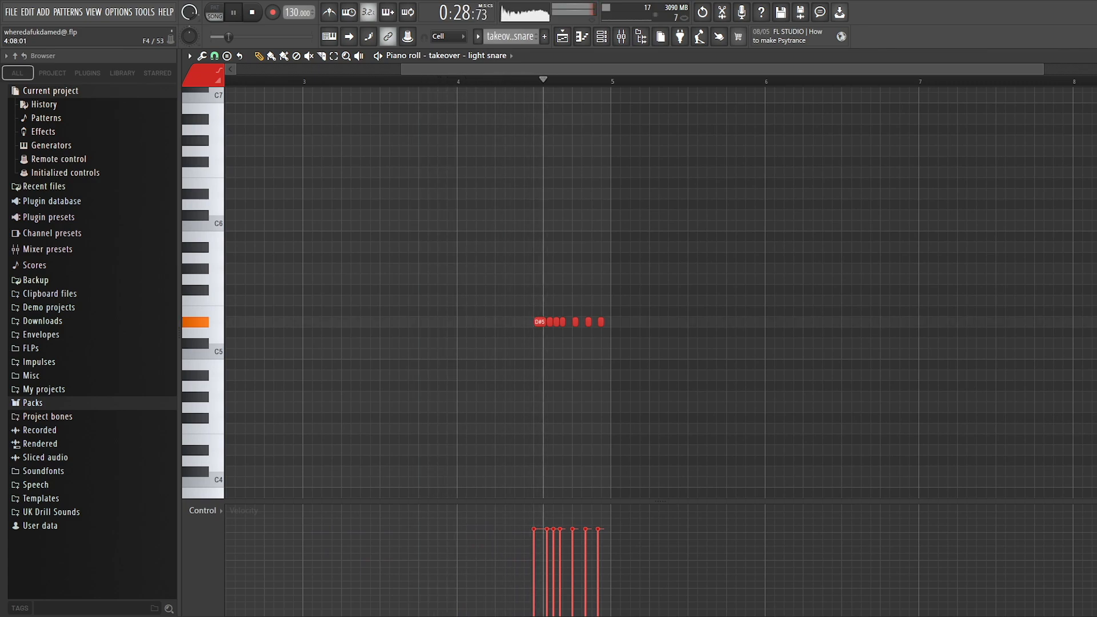
Stop playback and show the Pan values of the takeover - light snare notes
key("space")
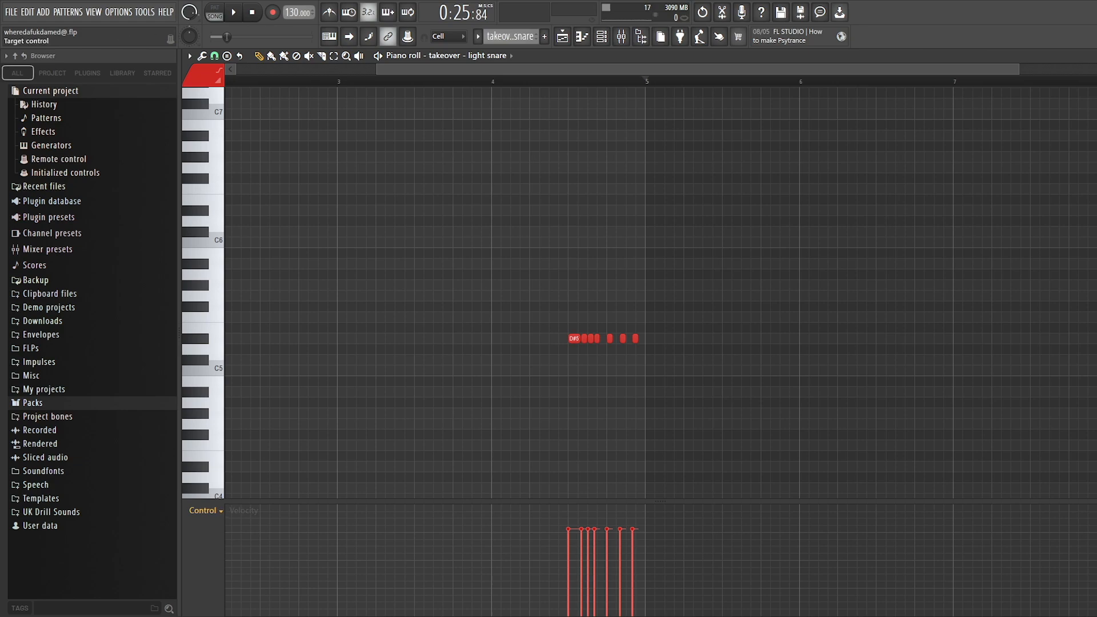
left_click(205, 511)
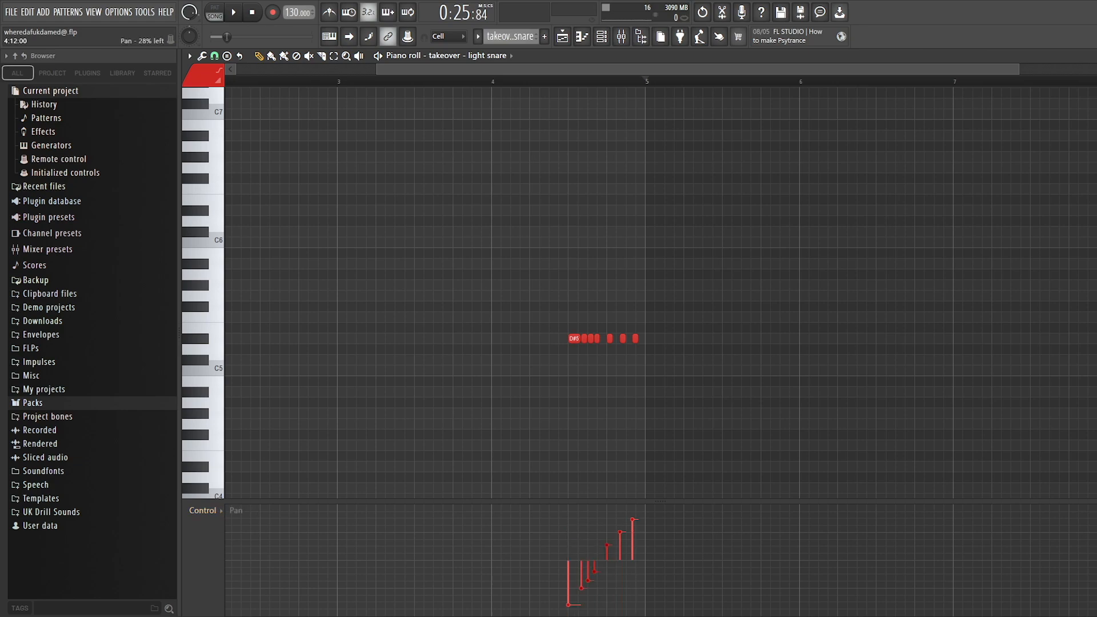
scroll(588, 588, "up", 2)
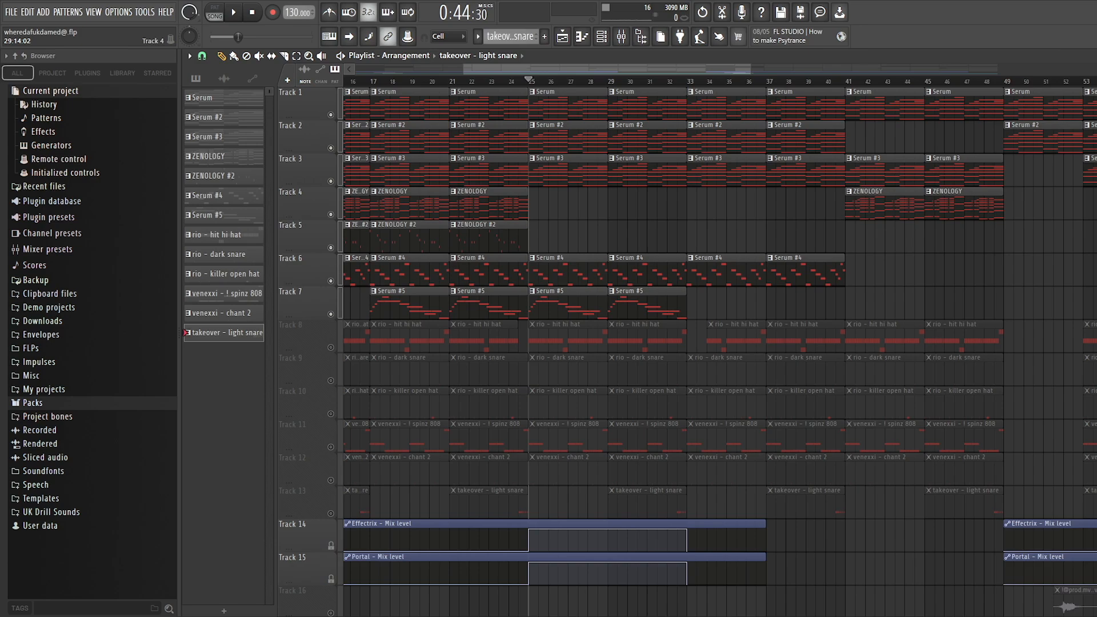
Inspect the Portal and Effectrix effects on mixer Insert 9, and close the plugin and mixer windows
key("F9")
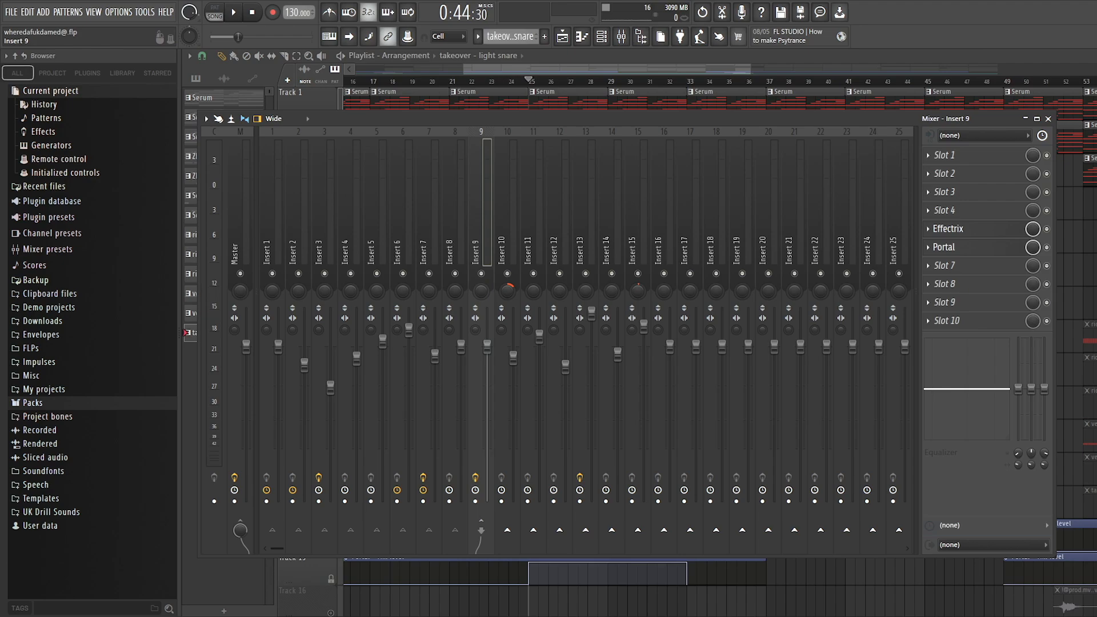
left_click(945, 247)
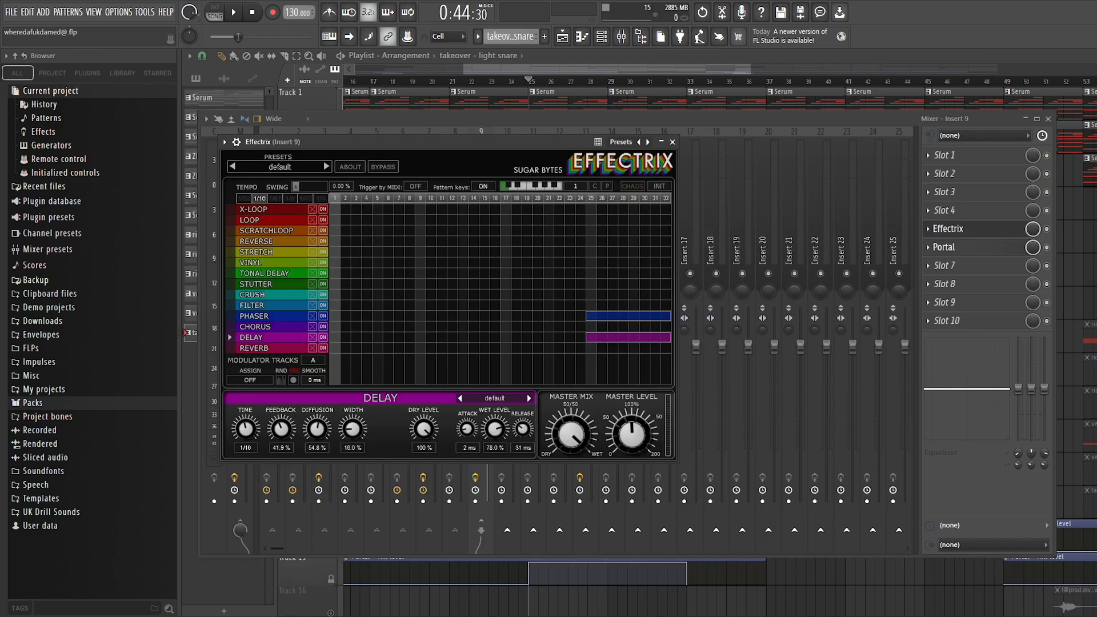
key("Escape")
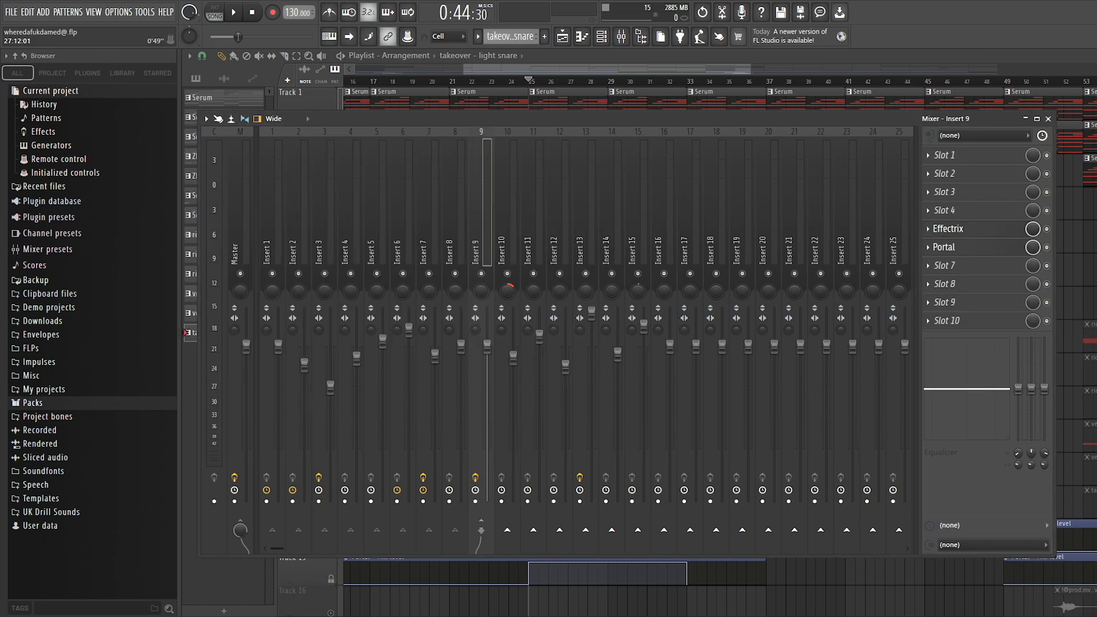
key("Escape")
Play the melodies through the automated effects section from bar 25, and play the full arrangement from the start
key("space")
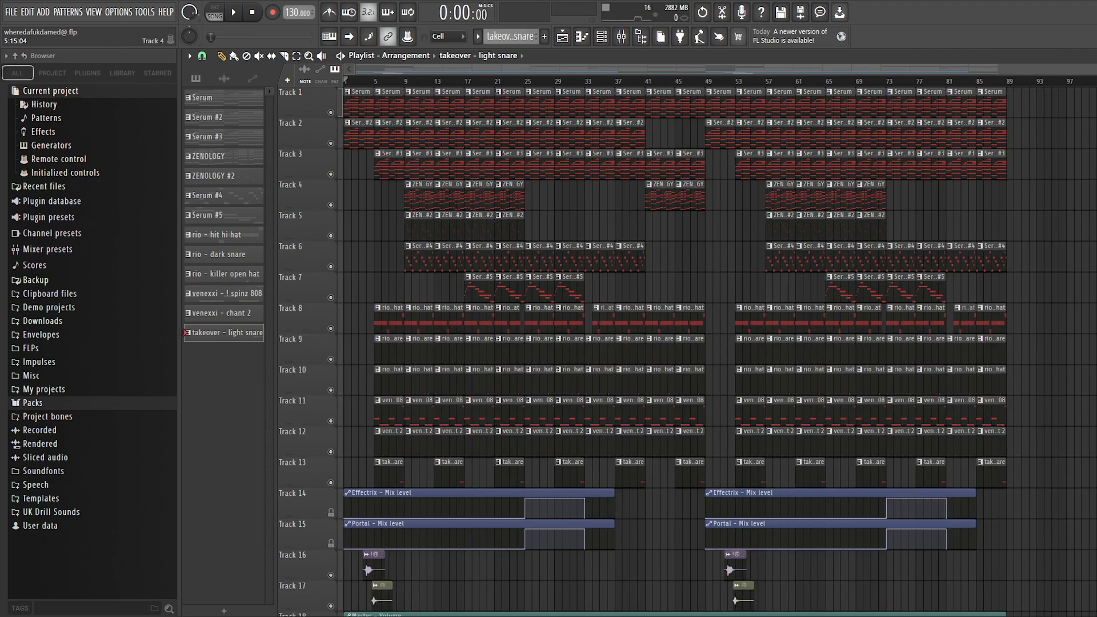
key("space")
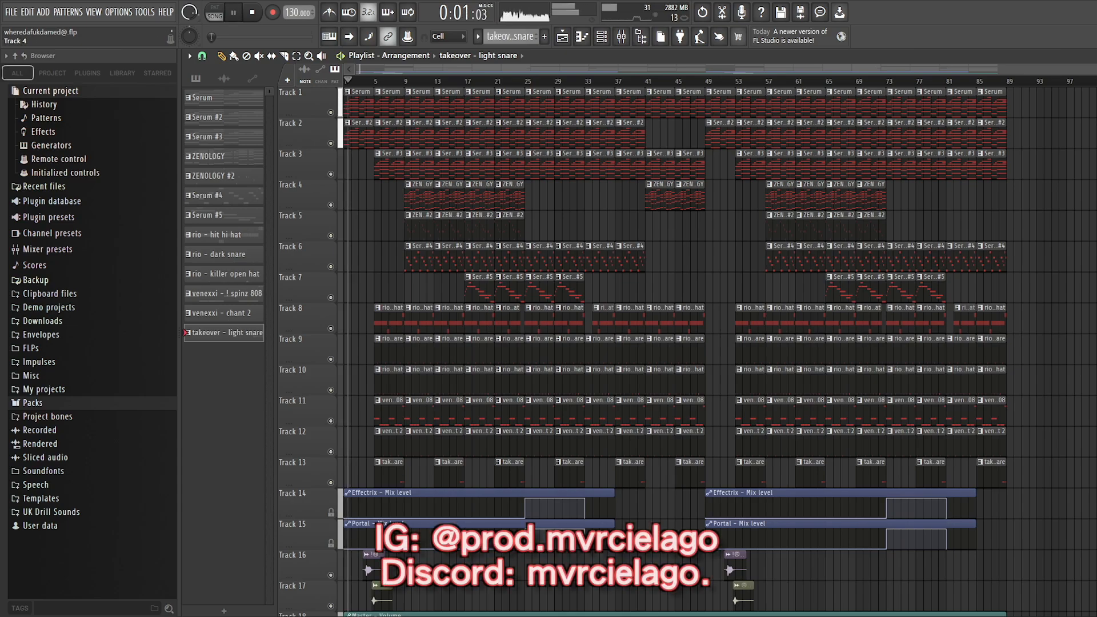